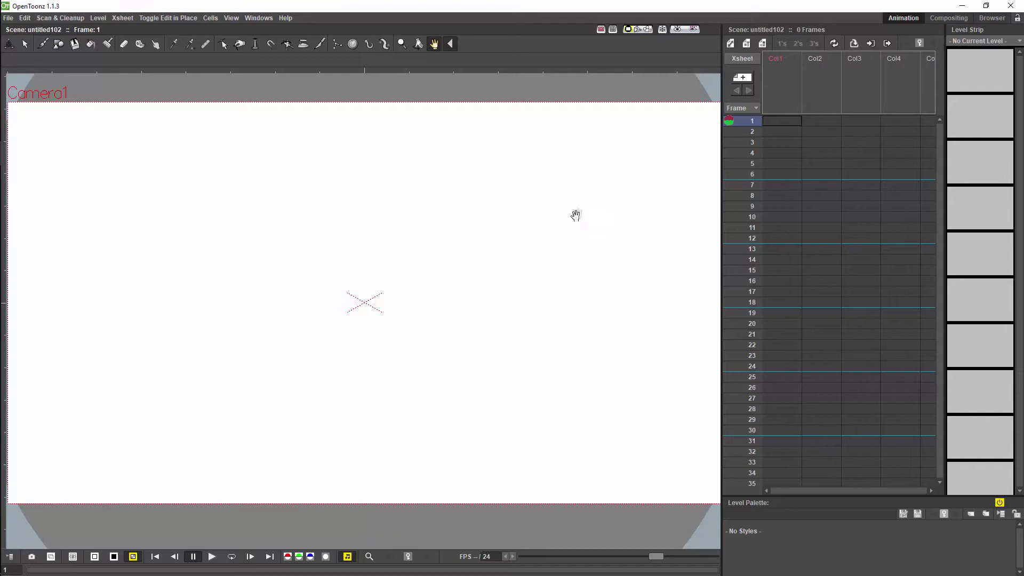
Step: Create a new drawing level C in Col1 with the Brush tool active
key(b)
key(alt+n)
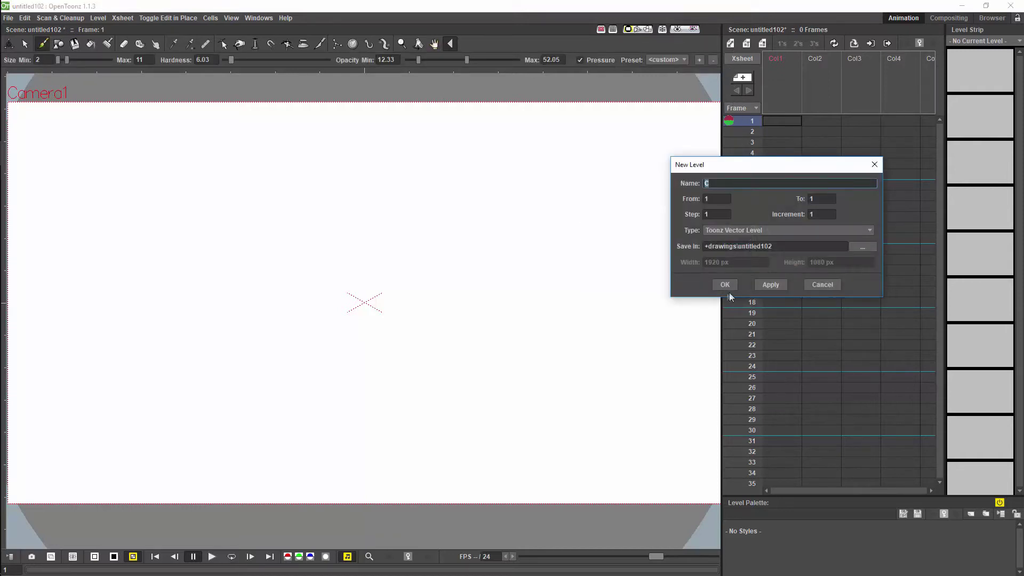
click(725, 284)
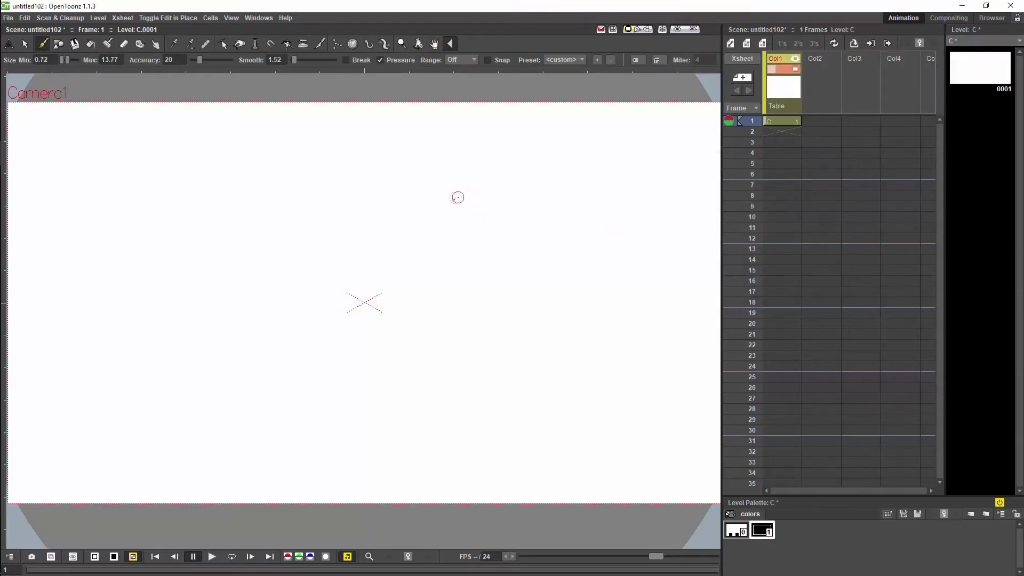
Step: Draw a large S stroke and a short curve, joining them with the Tape tool
mouse_move(365, 176)
mouse_down()
mouse_move(366, 263)
mouse_move(307, 365)
mouse_up()
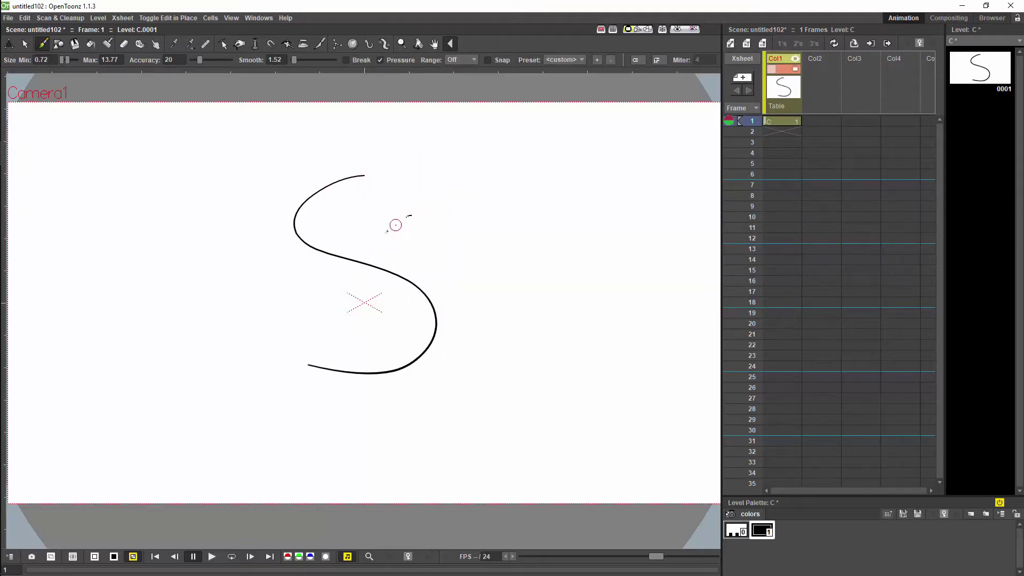
drag(411, 215, 378, 254)
key(t)
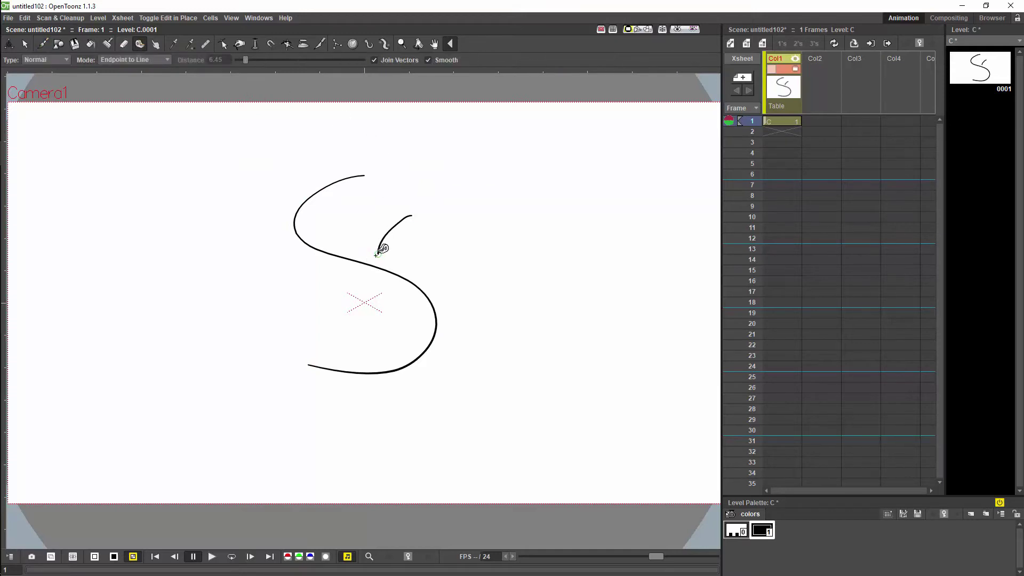
drag(377, 250, 379, 267)
click(43, 45)
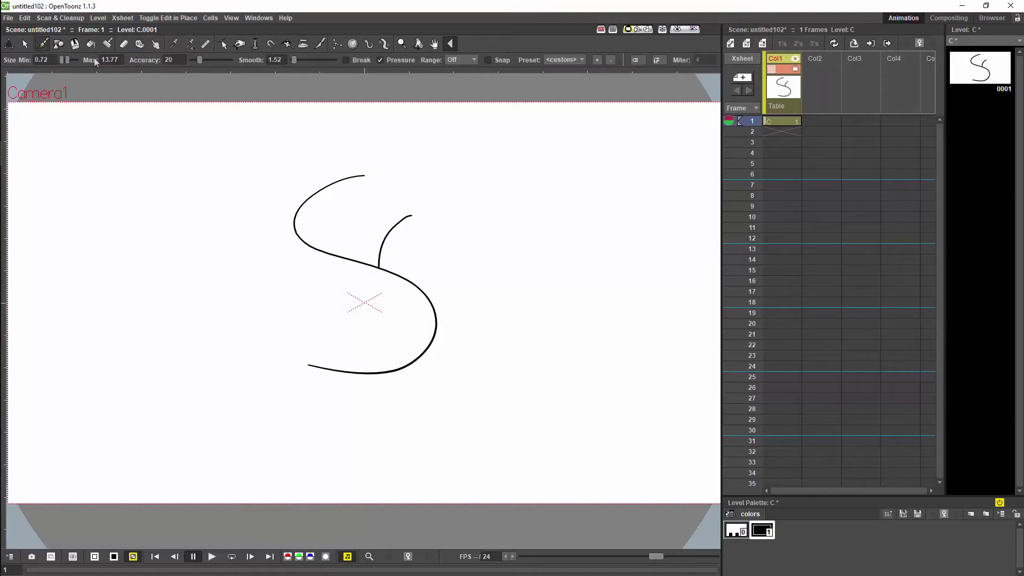
Step: Turn on brush snapping with sensitivity kept at Low
click(489, 60)
click(501, 62)
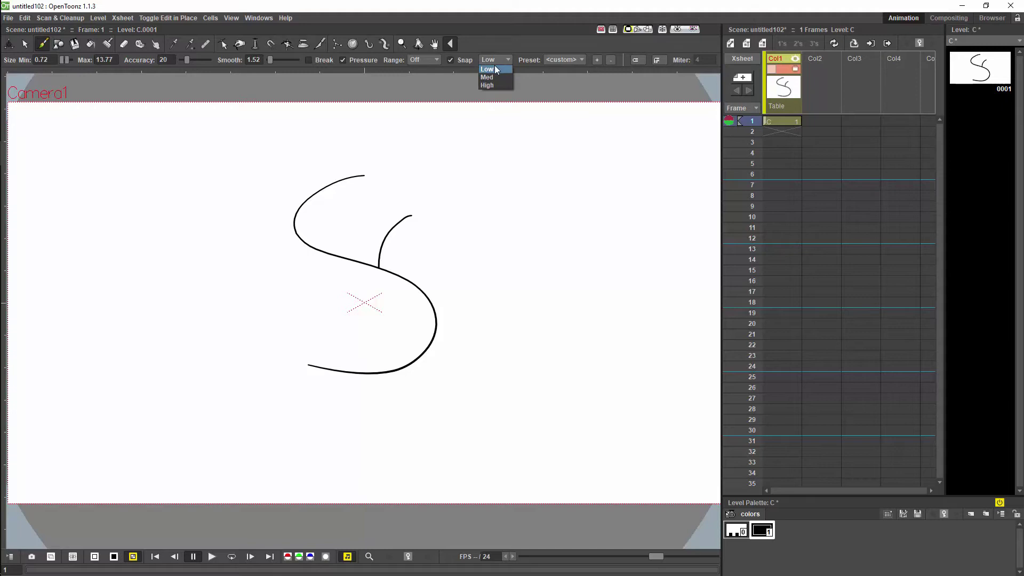
click(494, 69)
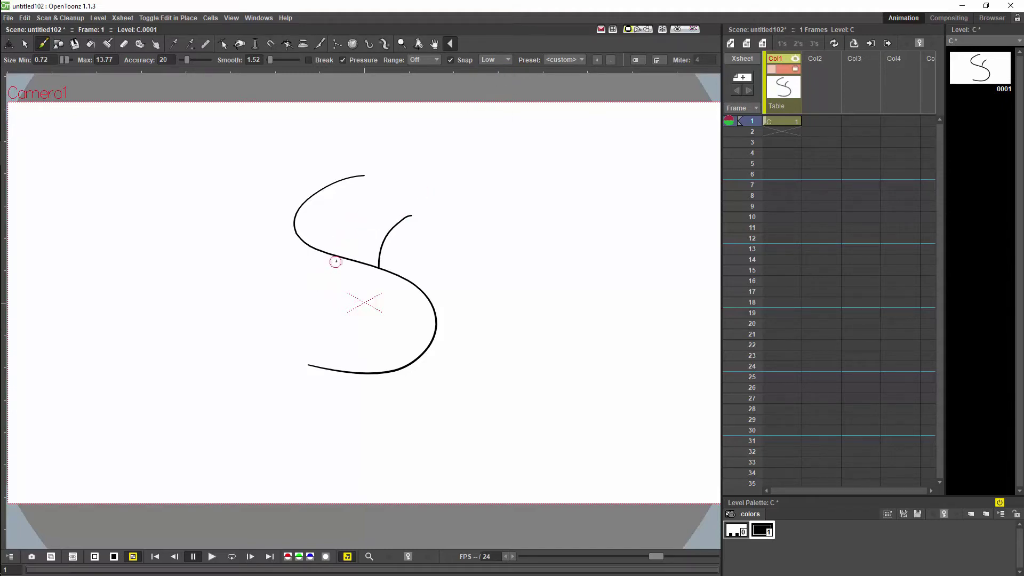
Step: Draw eight more strokes that snap onto the S, forming a paw-like shape
drag(258, 315, 331, 255)
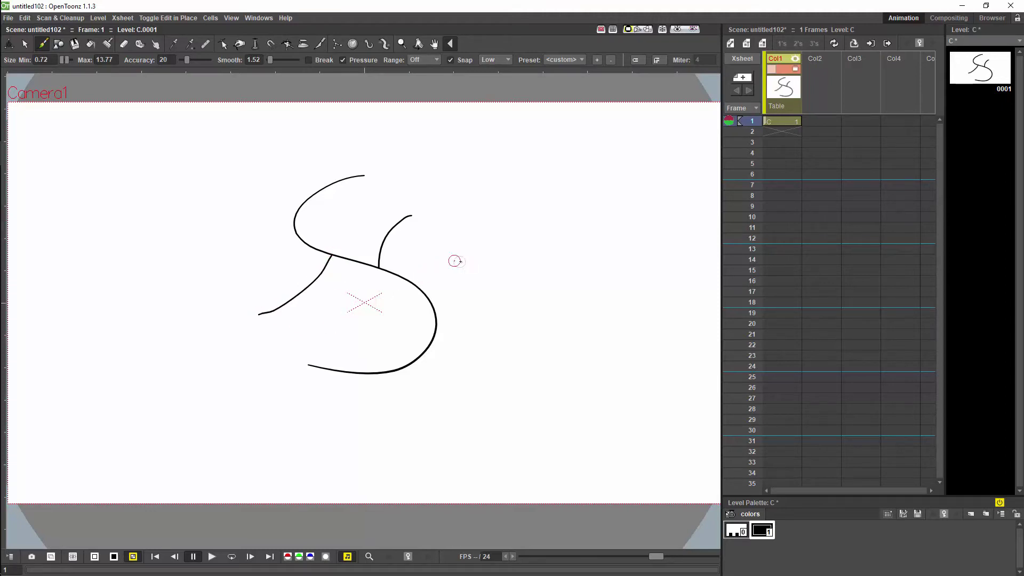
drag(459, 261, 419, 288)
drag(497, 308, 429, 305)
mouse_move(486, 281)
mouse_down()
mouse_move(472, 302)
mouse_move(483, 263)
mouse_up()
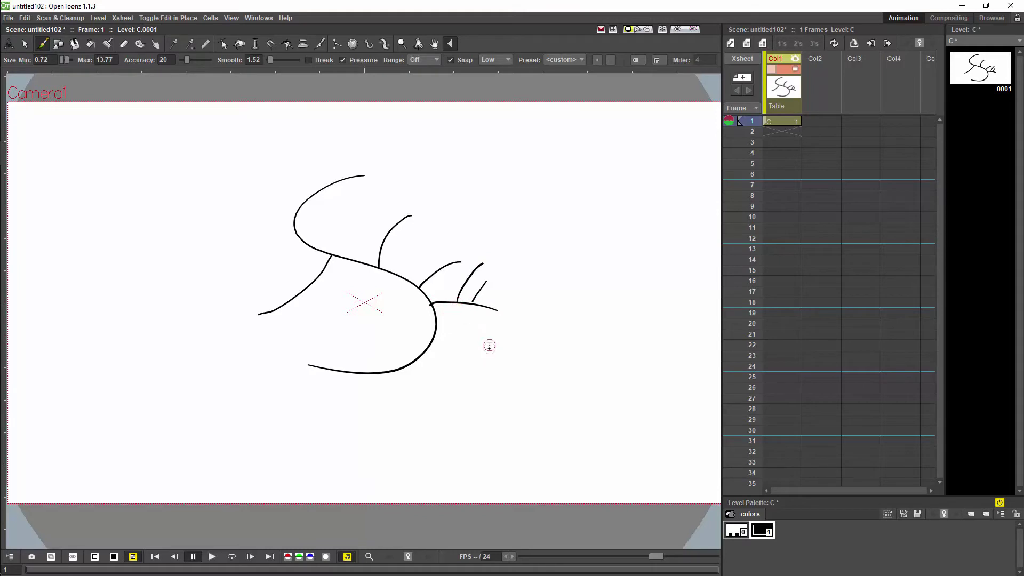
drag(486, 346, 435, 334)
drag(417, 235, 389, 231)
drag(338, 208, 295, 217)
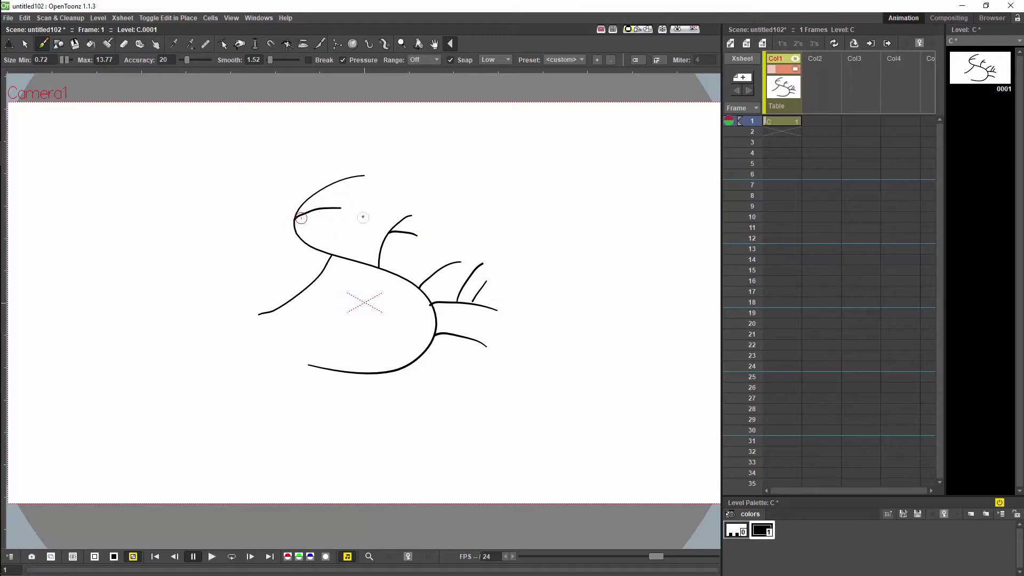
drag(360, 233, 353, 260)
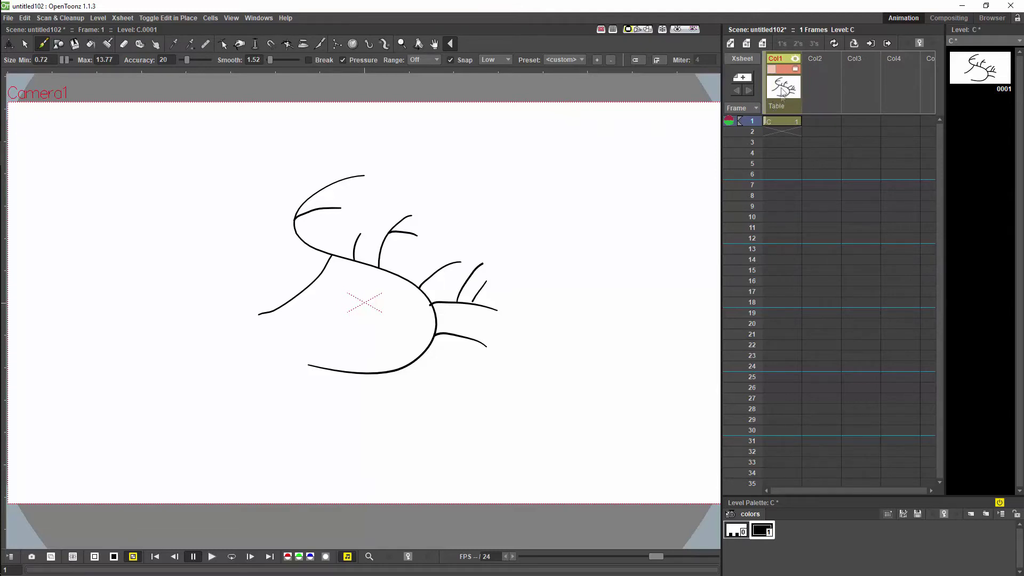
Step: Clear the S drawing from Col1 frame 1 and draw an oval head outline
right_click(779, 123)
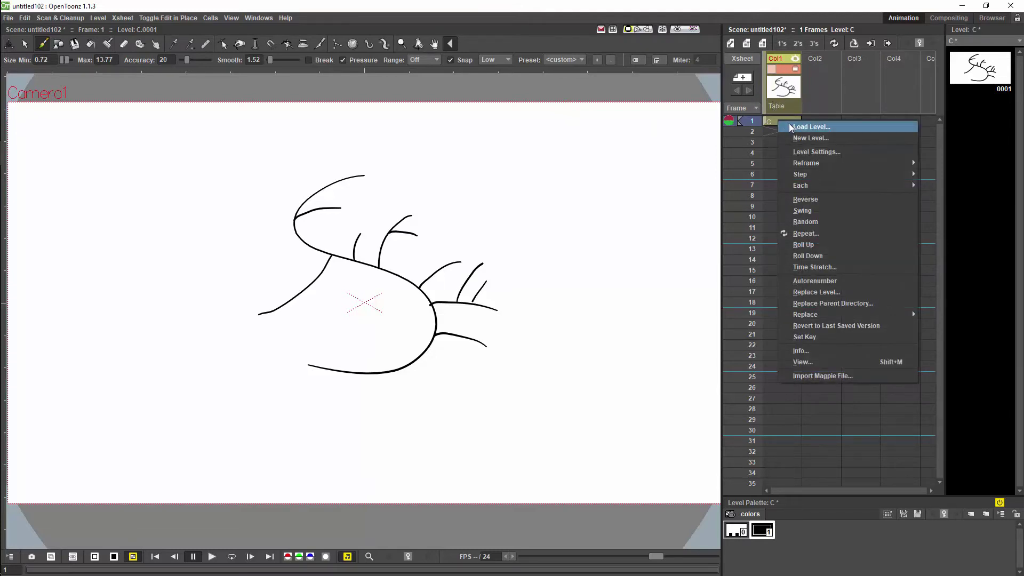
click(773, 124)
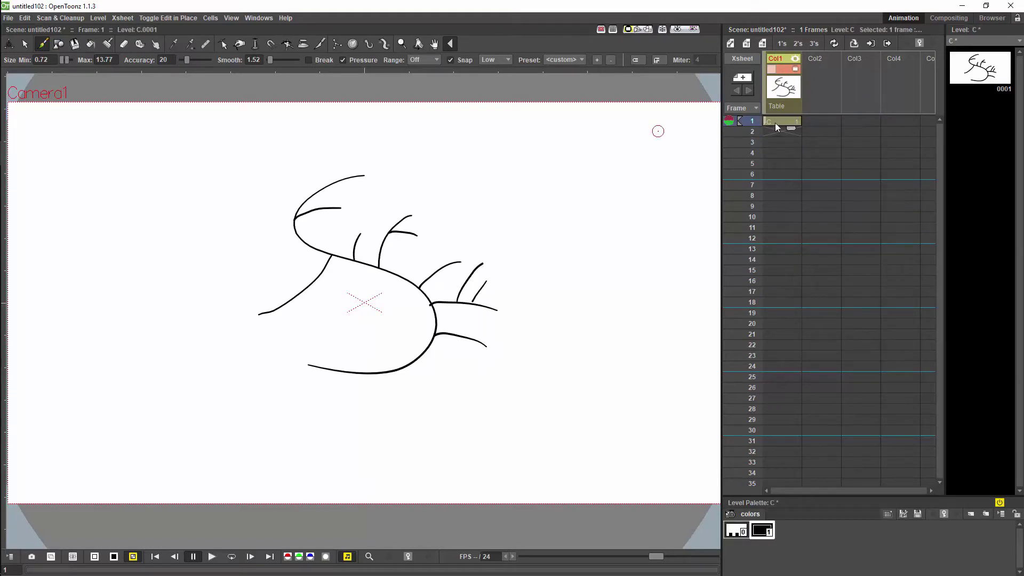
key(Delete)
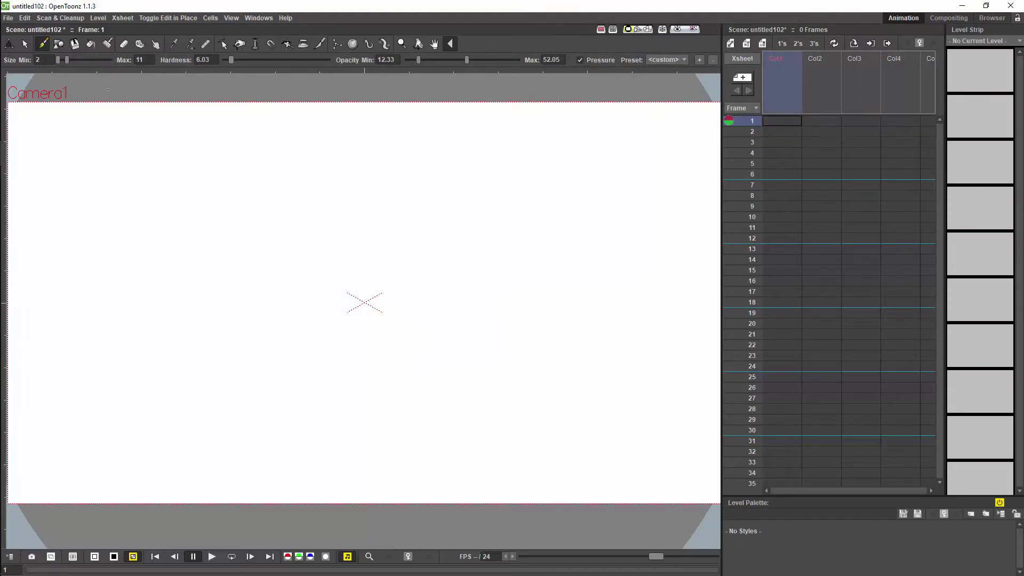
mouse_move(395, 206)
mouse_down()
mouse_move(324, 198)
mouse_move(299, 302)
mouse_move(417, 312)
mouse_move(396, 218)
mouse_up()
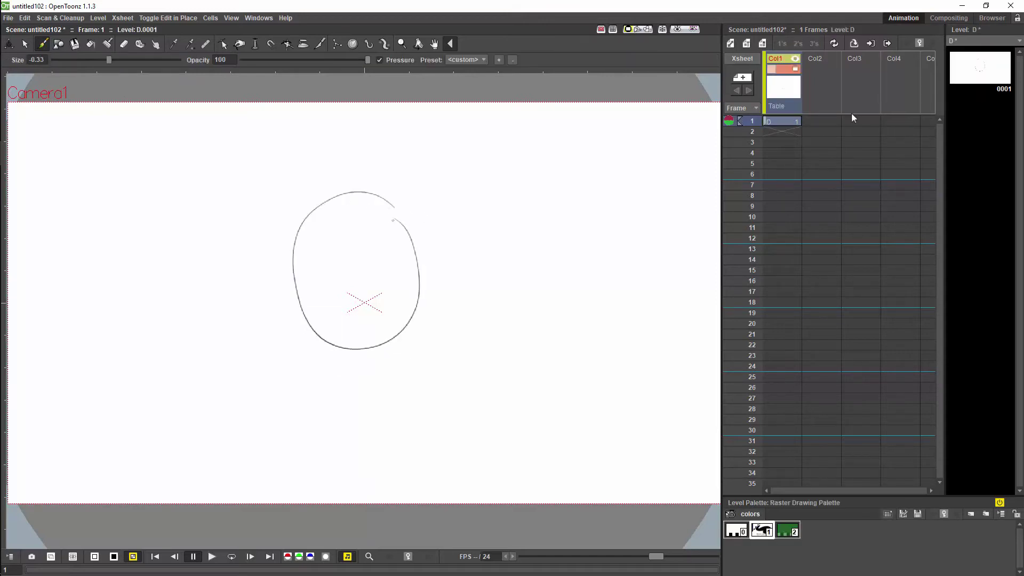
Step: Draw two eyes on a new level E at Col2 frame 1
click(819, 121)
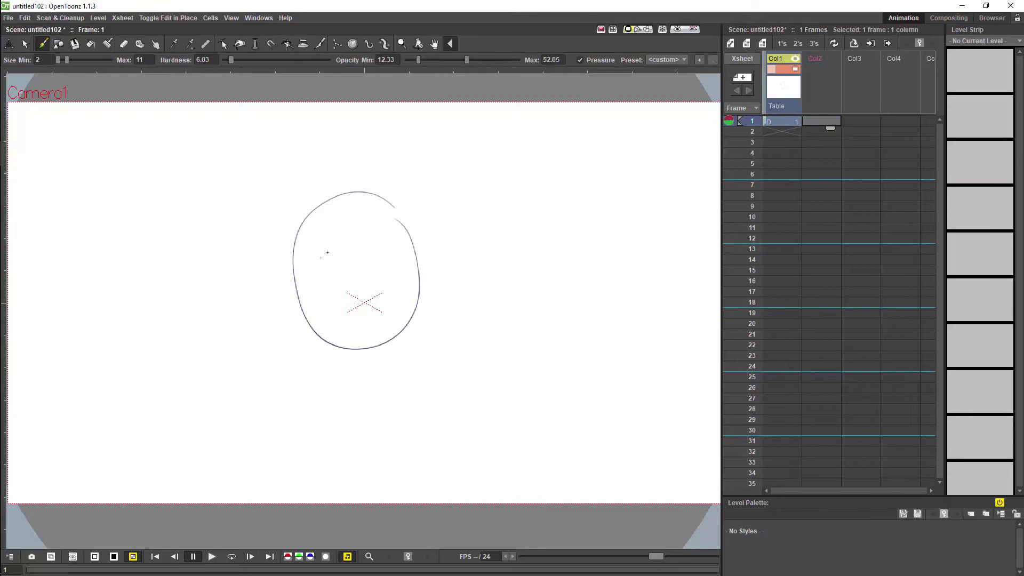
drag(312, 265, 340, 262)
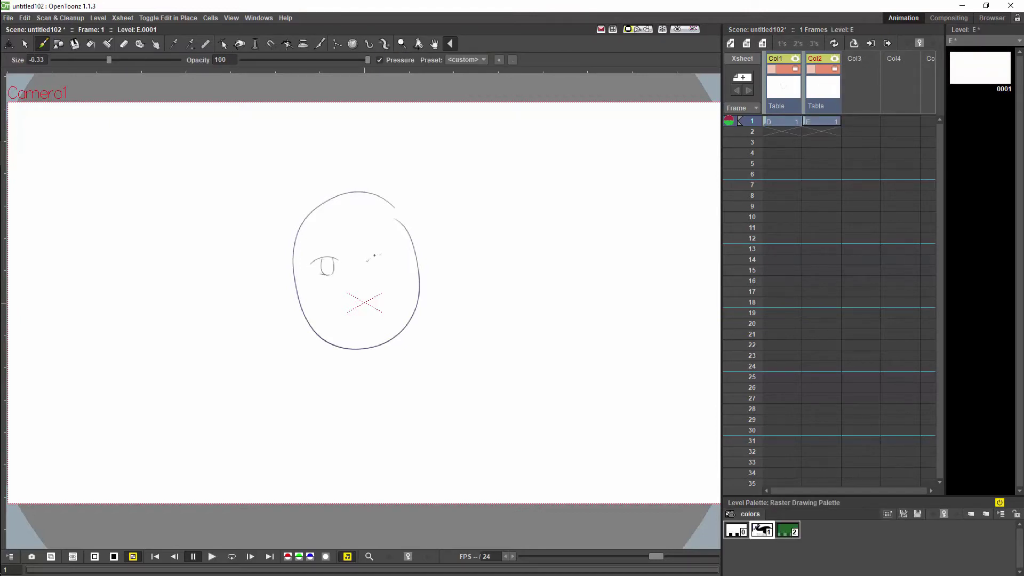
drag(388, 258, 385, 273)
Step: Using onion skin, draw half-closed eyes on Col2 frame 2 and closed eyes on frame 3
click(825, 132)
click(729, 121)
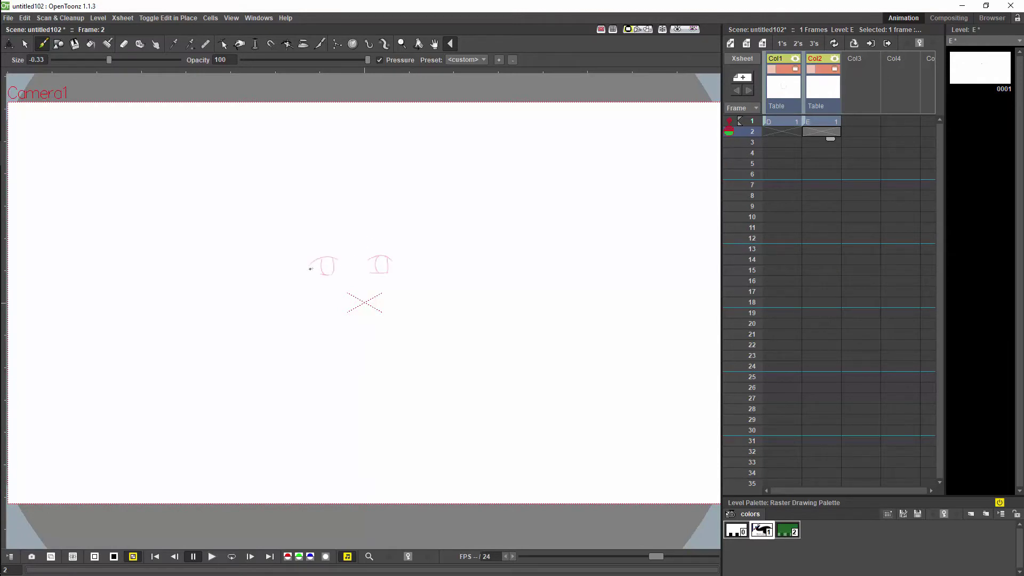
drag(312, 270, 345, 266)
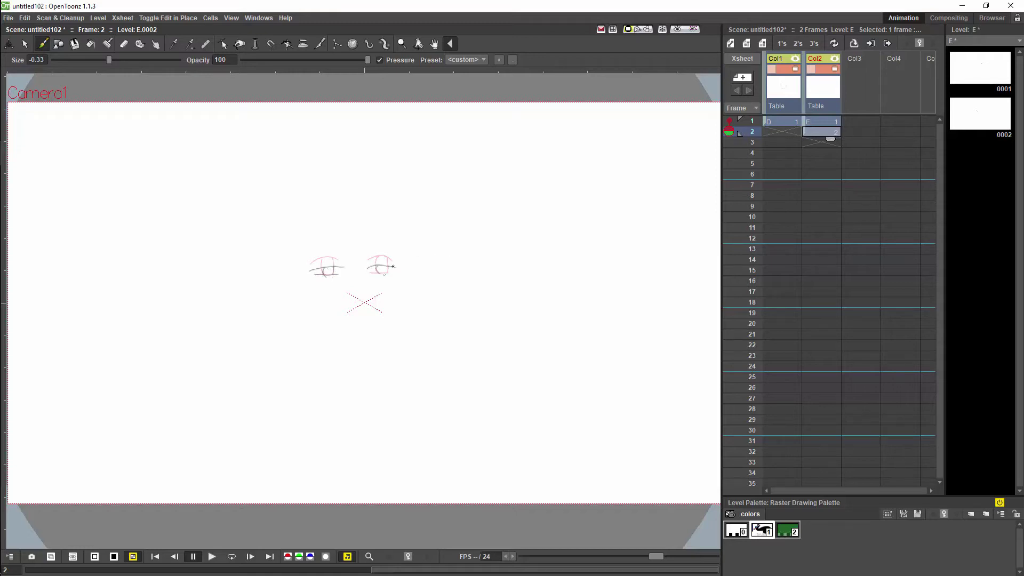
click(816, 144)
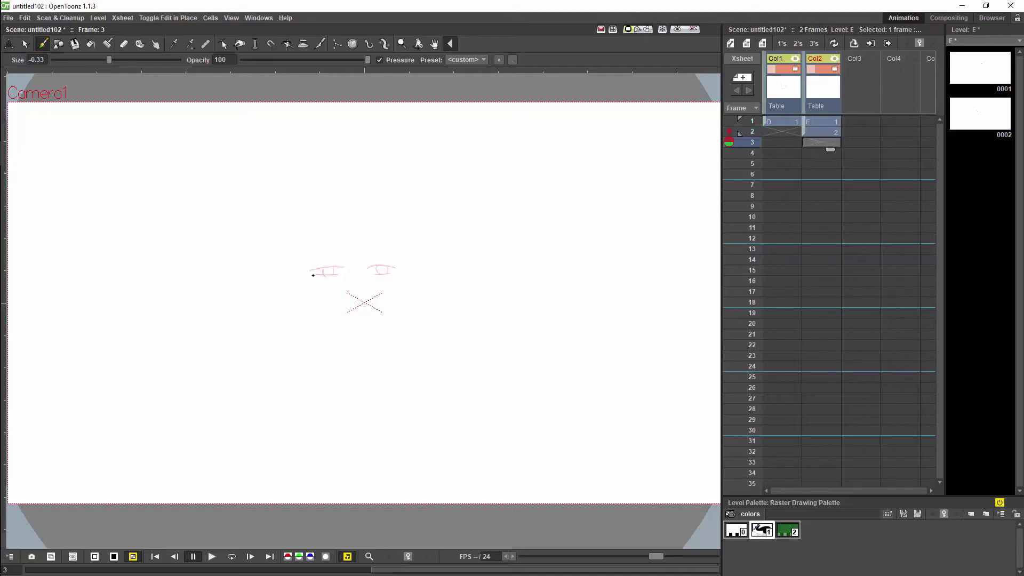
drag(313, 275, 335, 277)
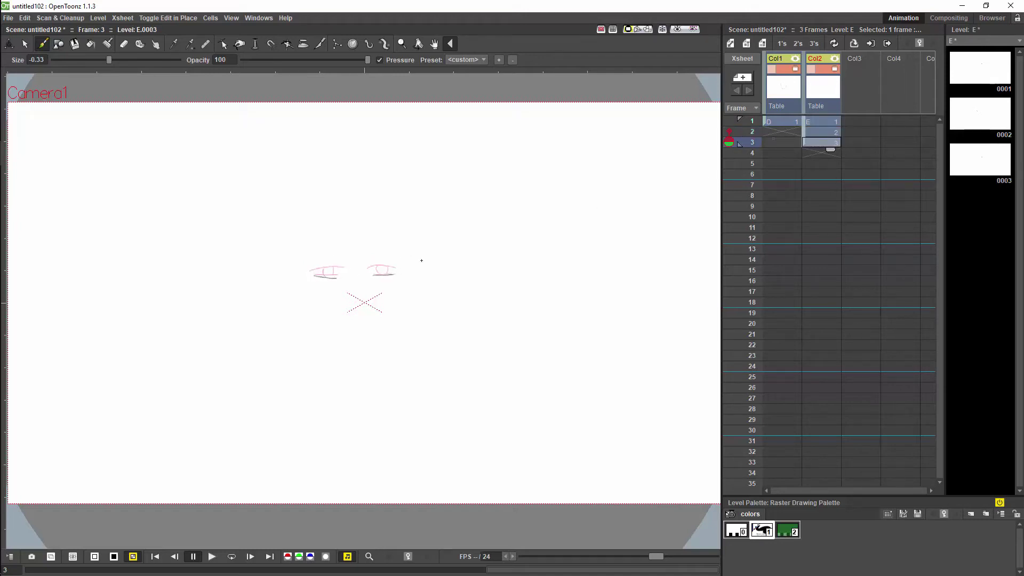
click(778, 122)
Step: Extend the head through frame 3 and collapse both columns into sub-xsheet 'sub'
drag(786, 144, 786, 150)
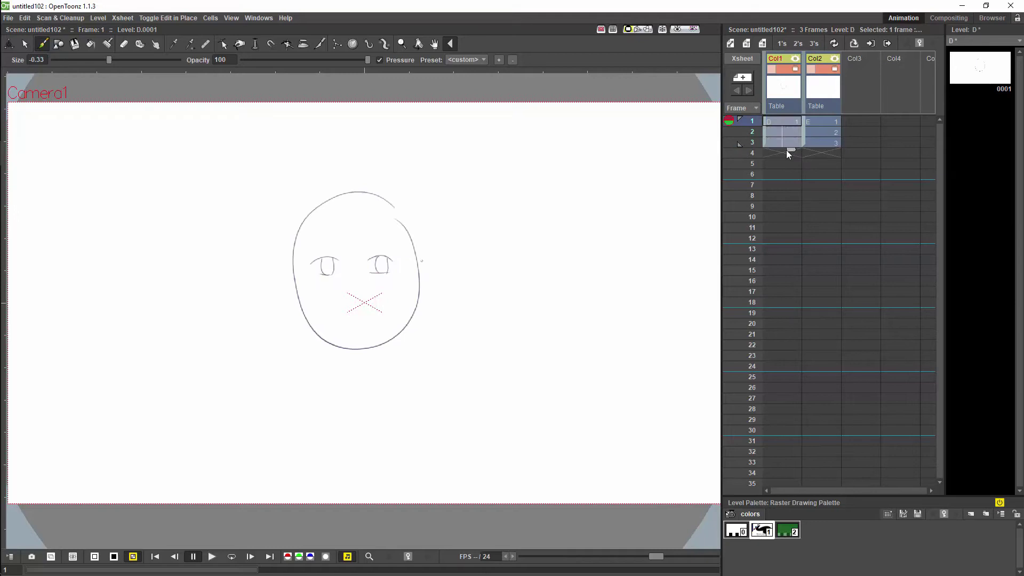
click(782, 122)
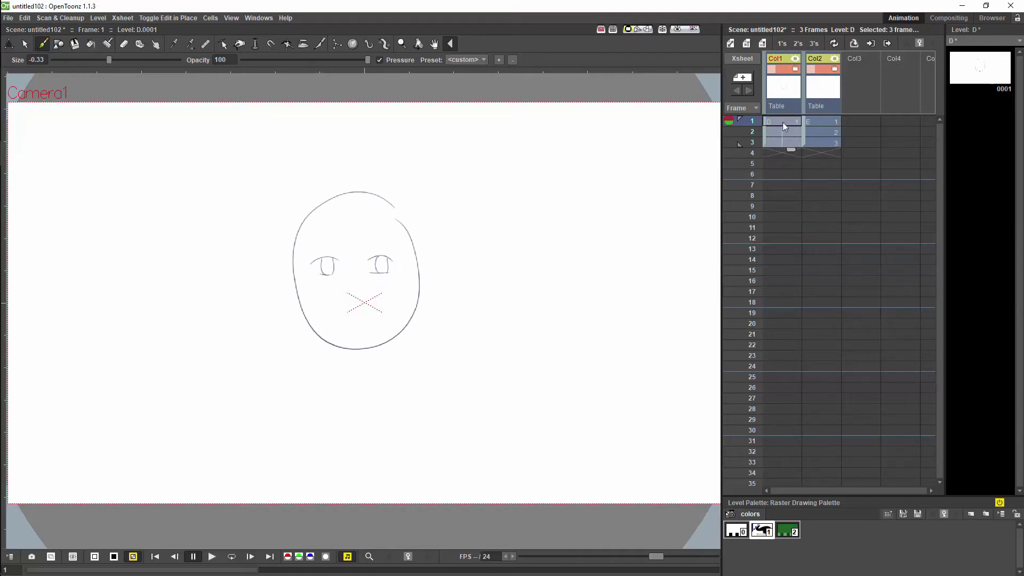
click(781, 107)
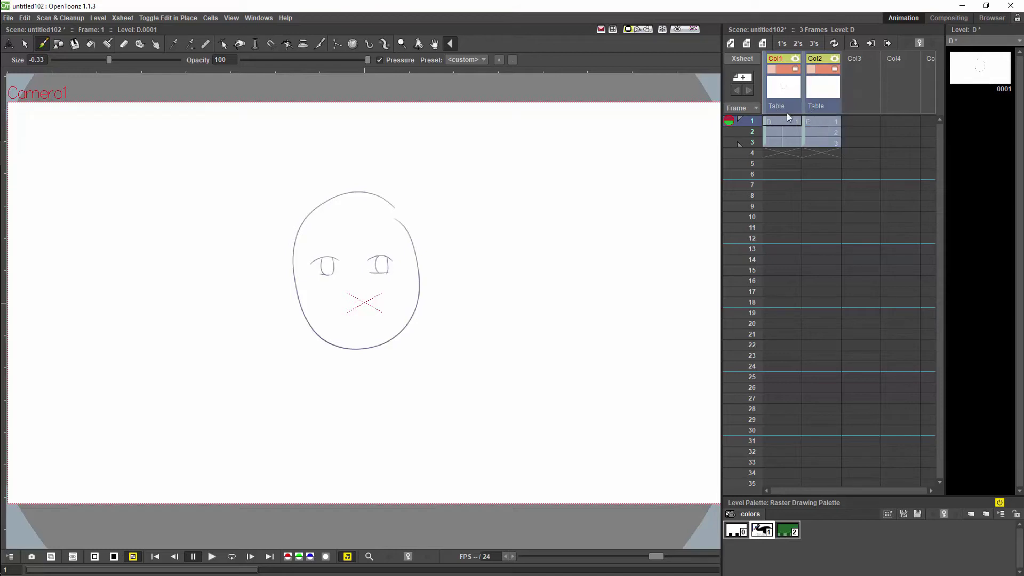
right_click(788, 107)
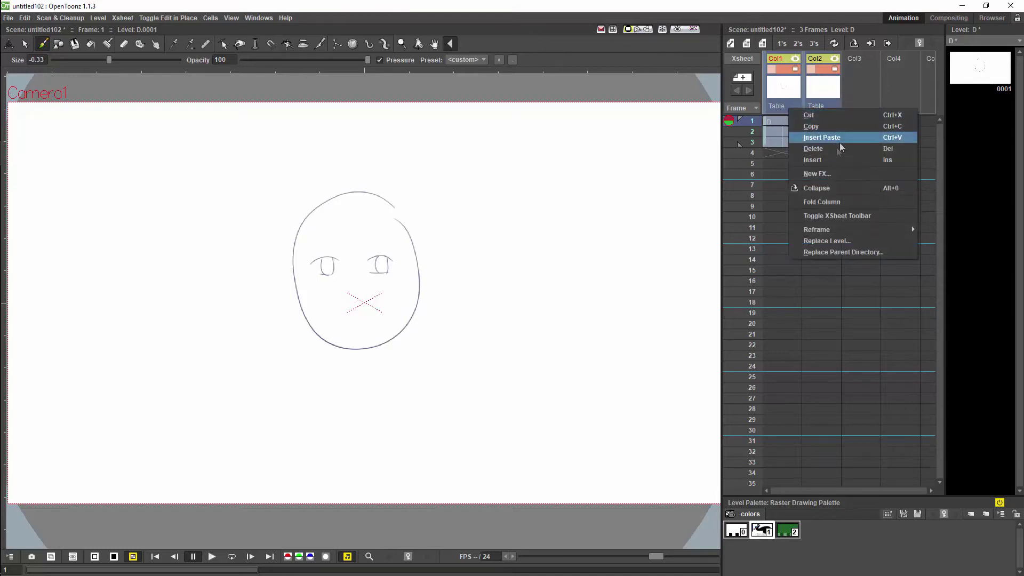
click(823, 188)
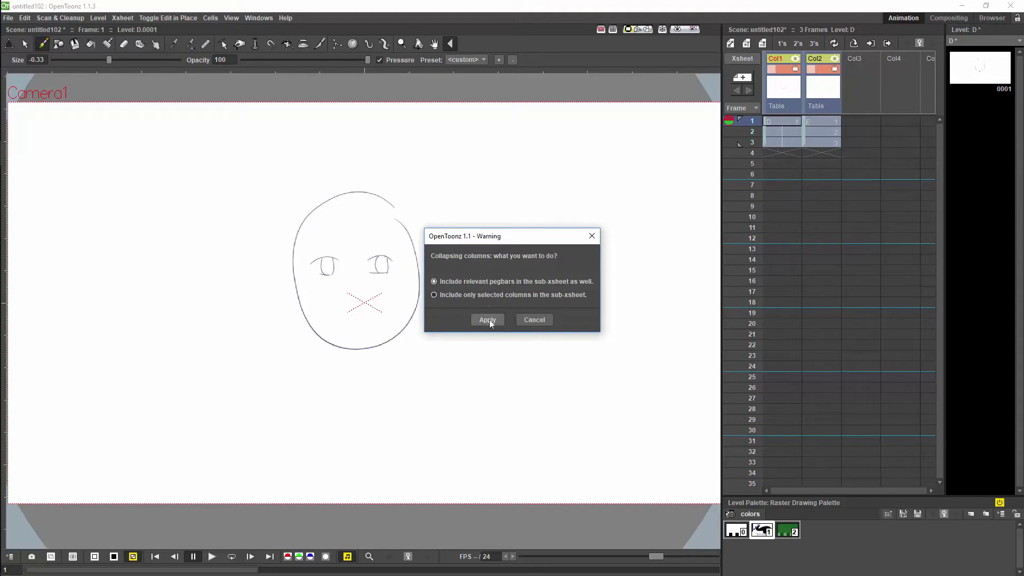
click(488, 319)
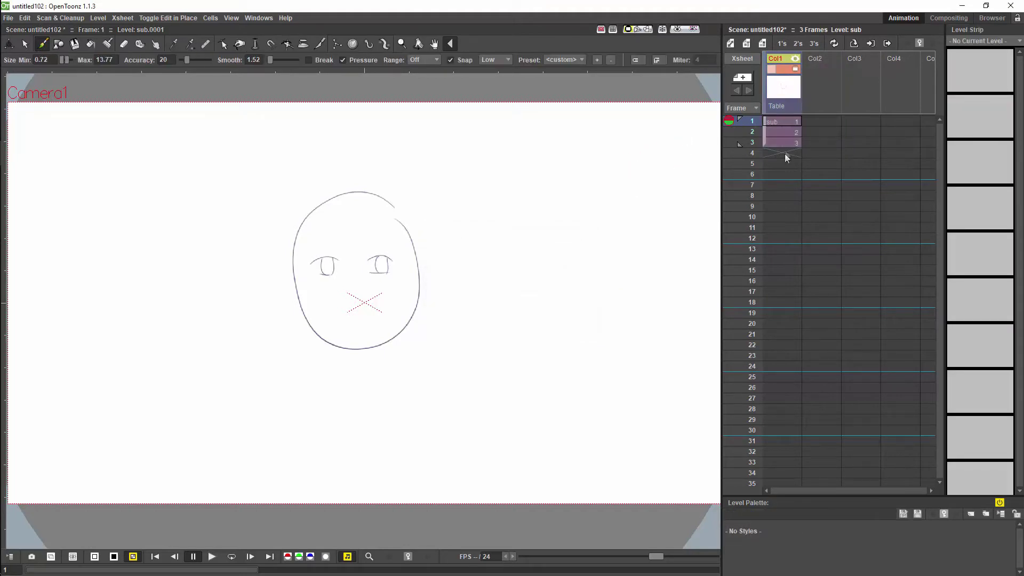
Step: Extend the sub column to 8 frames and put drawing 2 at frame 4
drag(788, 152, 787, 201)
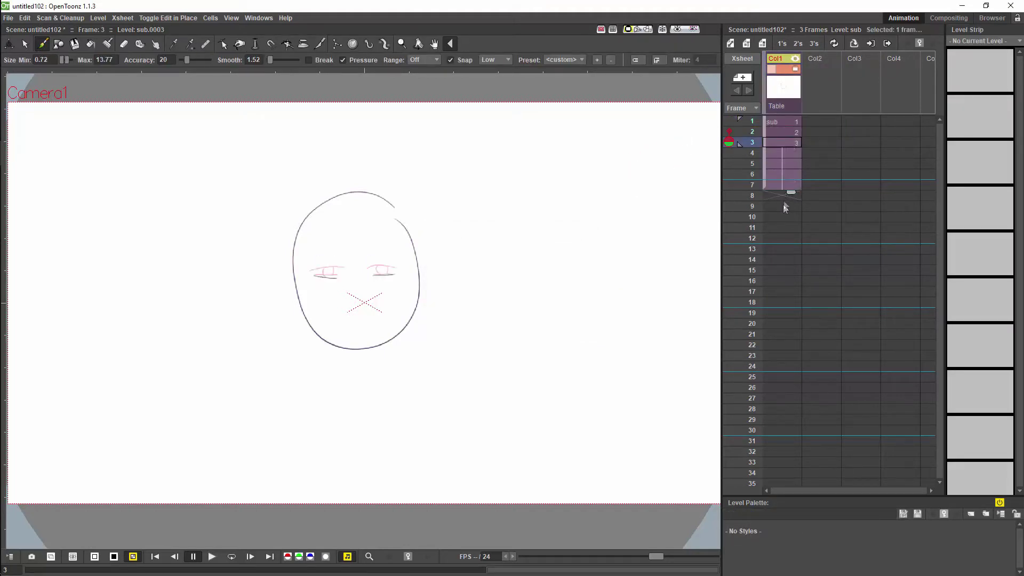
click(783, 151)
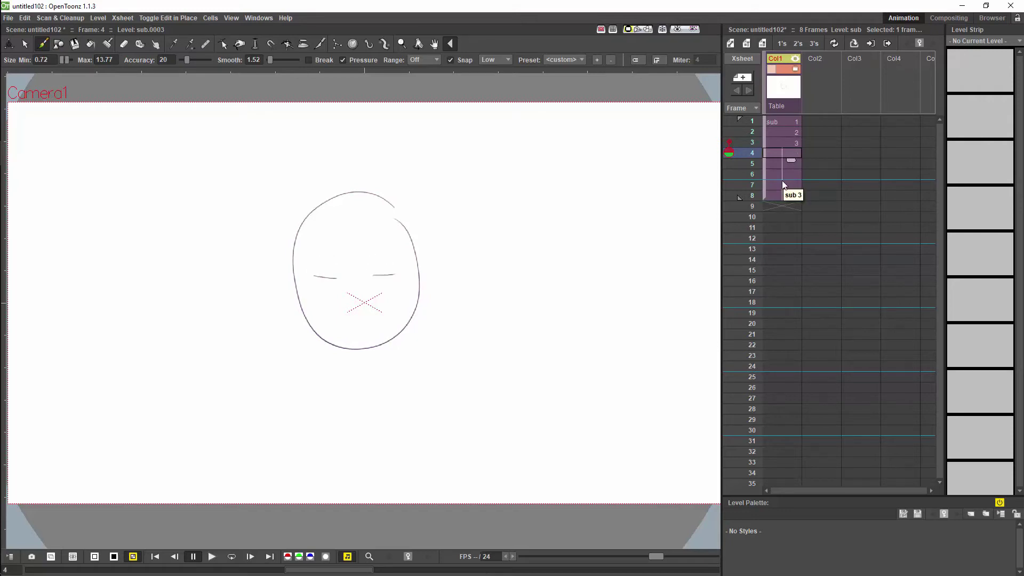
text(2)
key(Return)
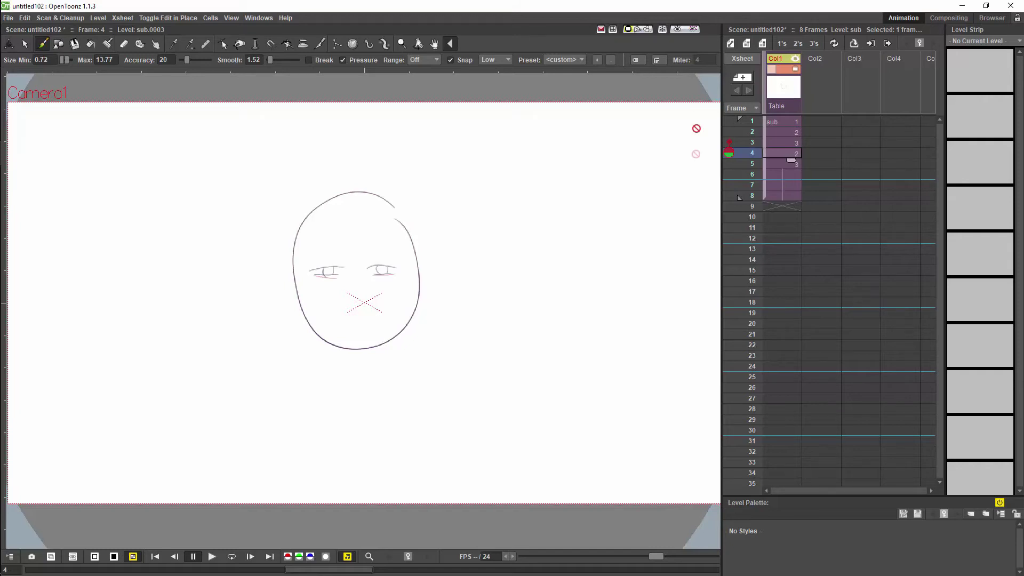
Step: Try drawing 1 at frame 5, revert it, and check the blink up to frame 8
click(787, 165)
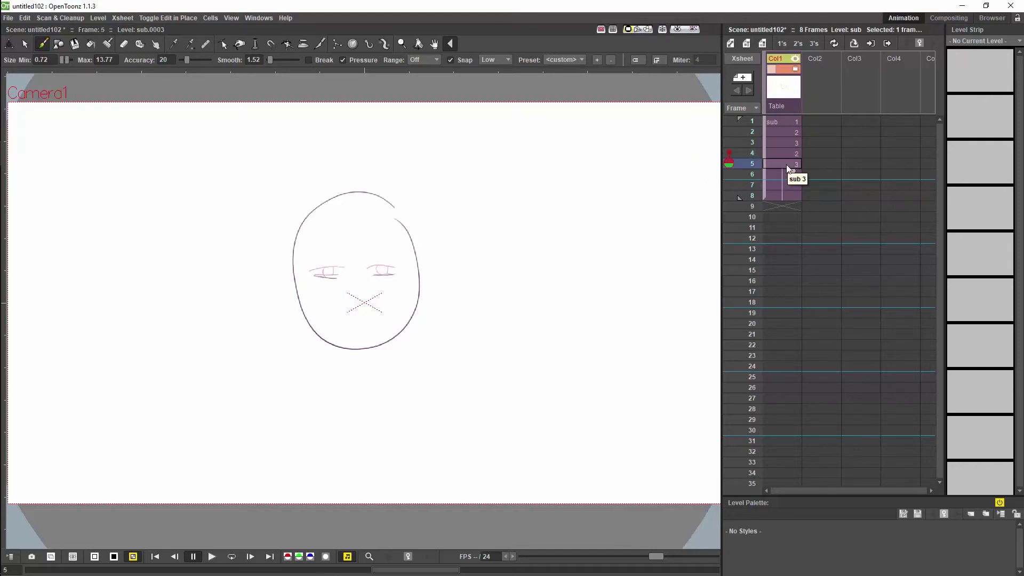
text(1)
key(Return)
key(ctrl+z)
key(ctrl+y)
key(ctrl+z)
click(776, 196)
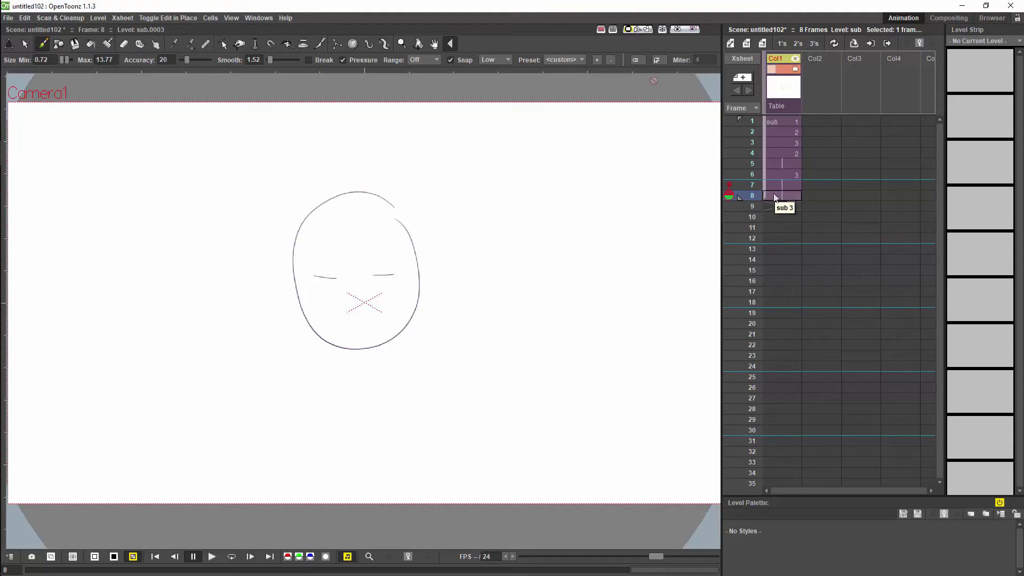
Step: Select the Skeleton tool and set its Mode to Animate
click(336, 46)
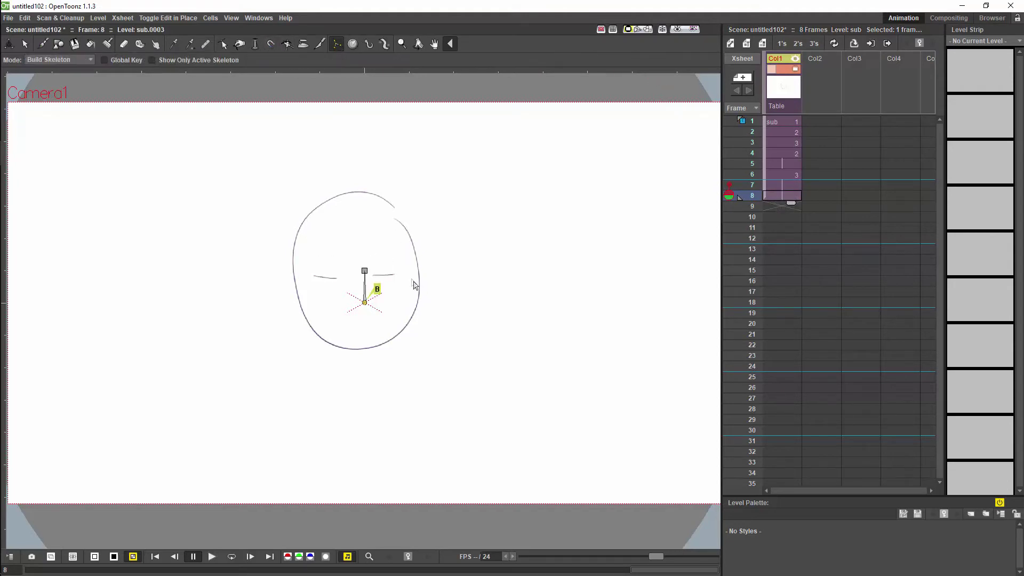
click(86, 60)
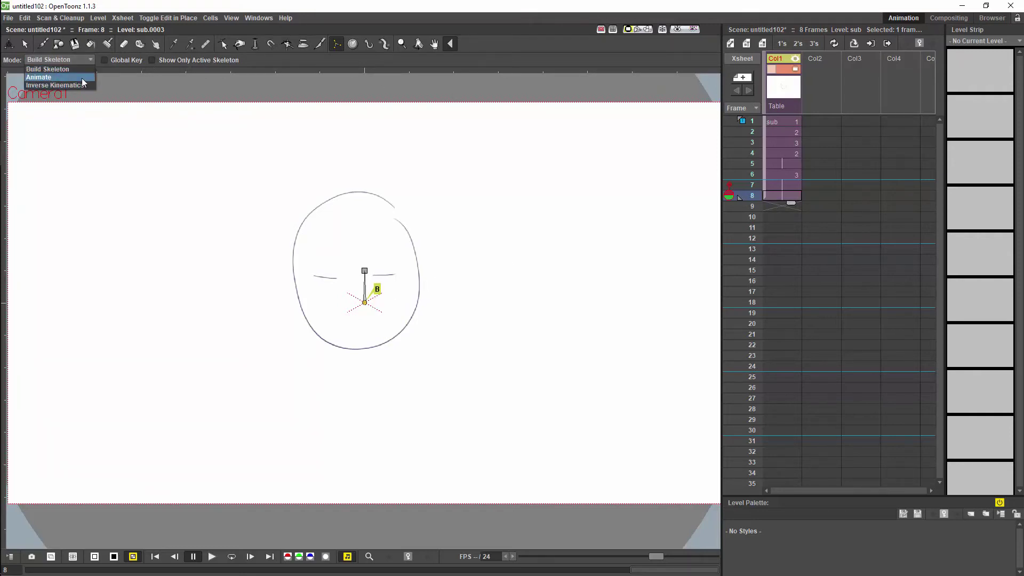
click(53, 77)
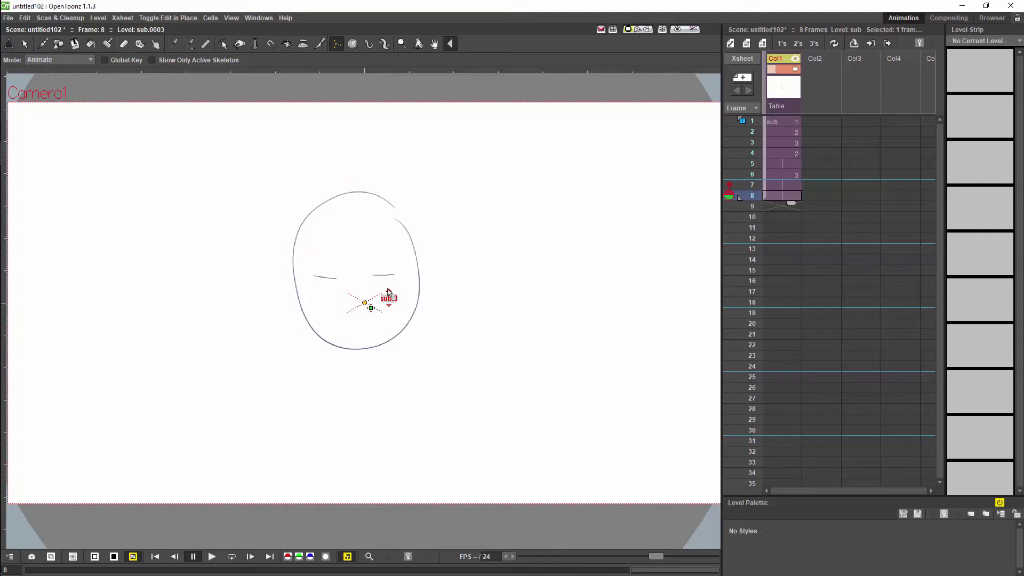
Step: Enter drawing numbers from frame 7 of the sub column and hide Col1 from the viewer
click(781, 185)
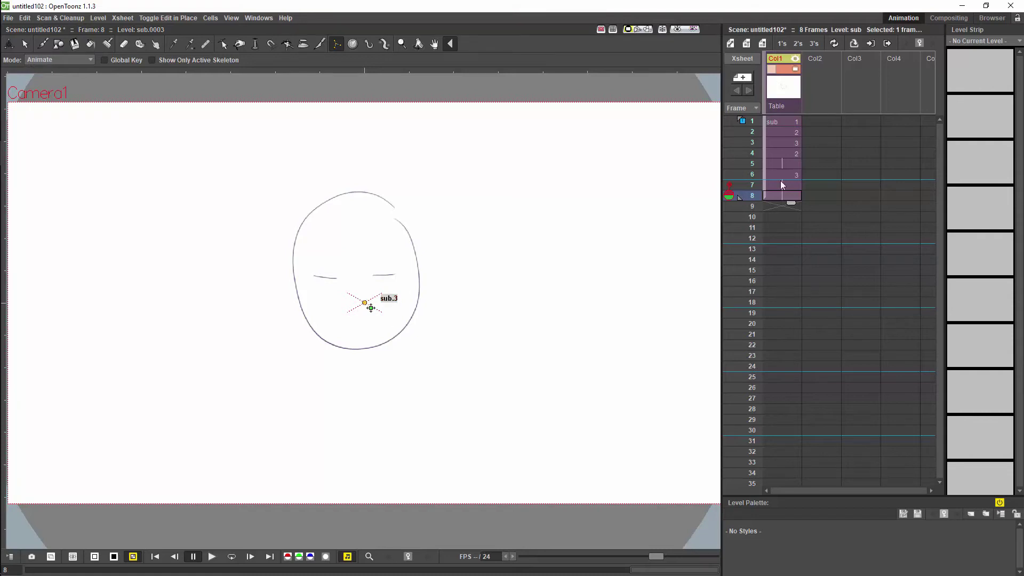
text(1)
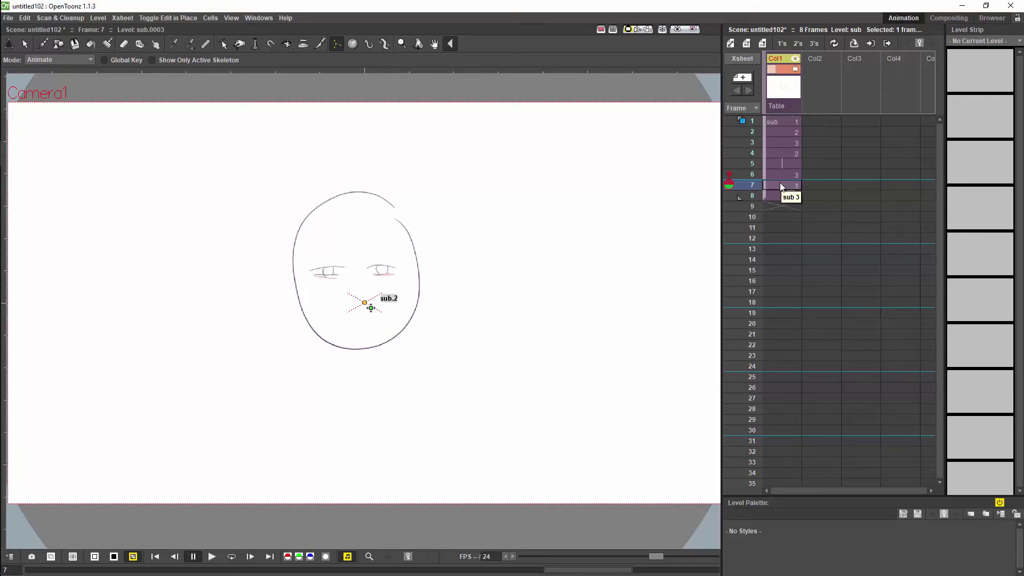
text(3)
text(2)
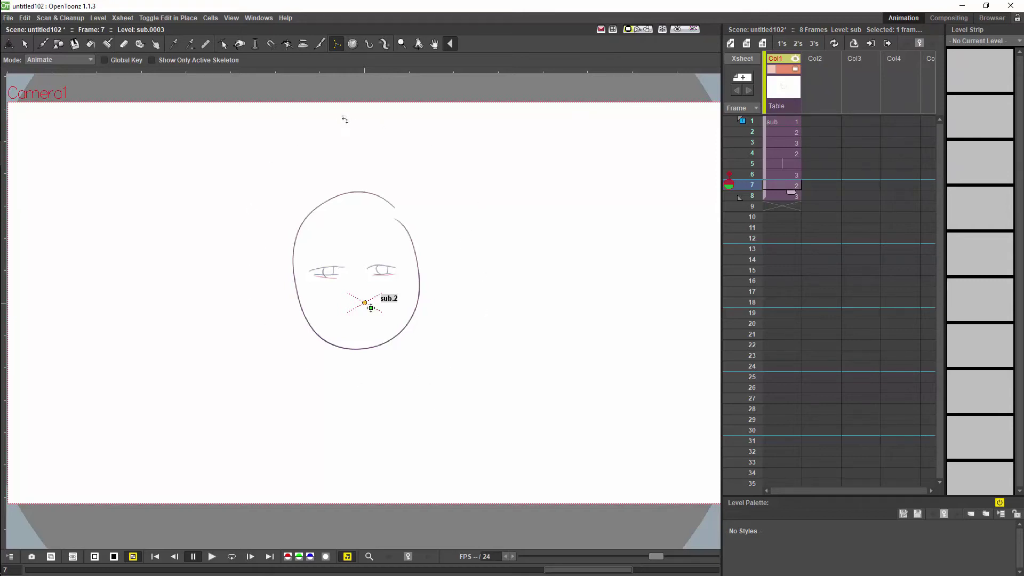
click(771, 68)
click(821, 122)
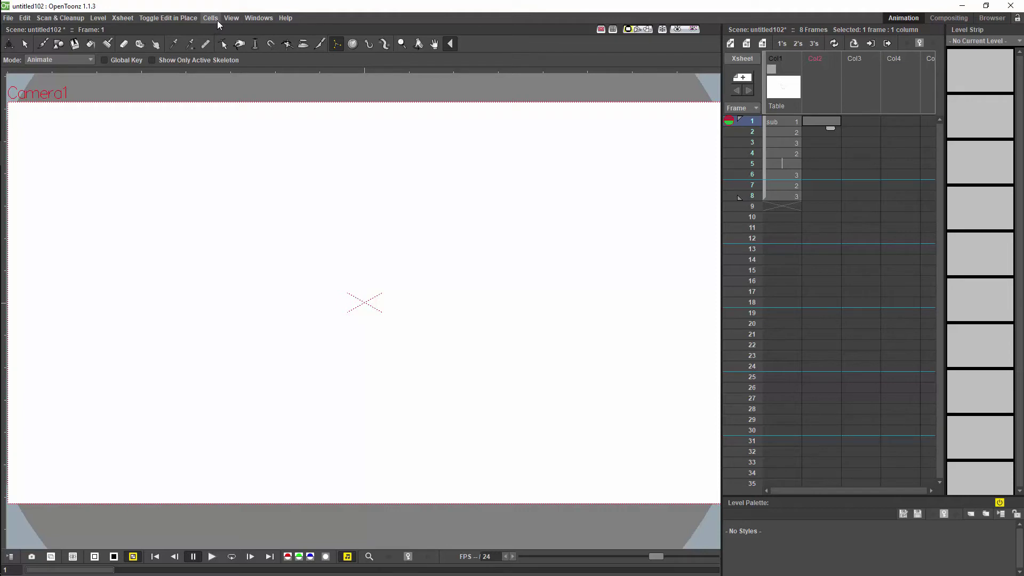
Step: Open a second Xsheet panel in Timeline view and dock it beneath the viewer
click(258, 18)
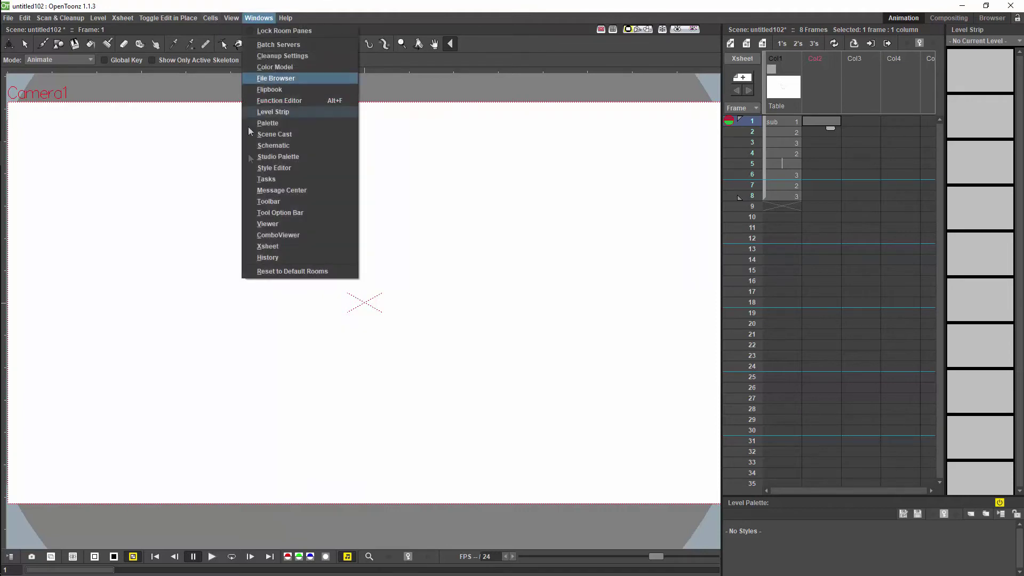
click(275, 249)
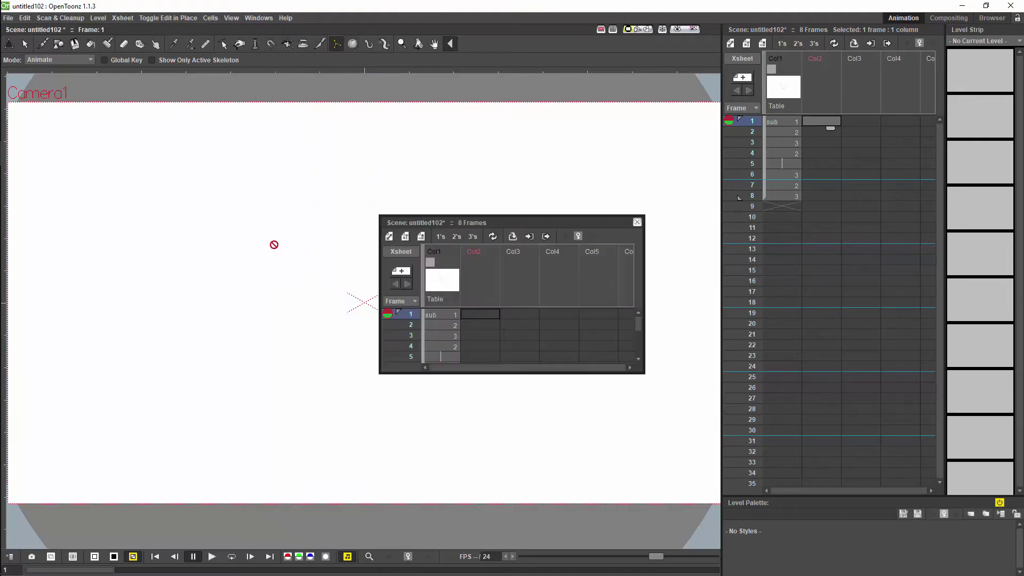
click(402, 252)
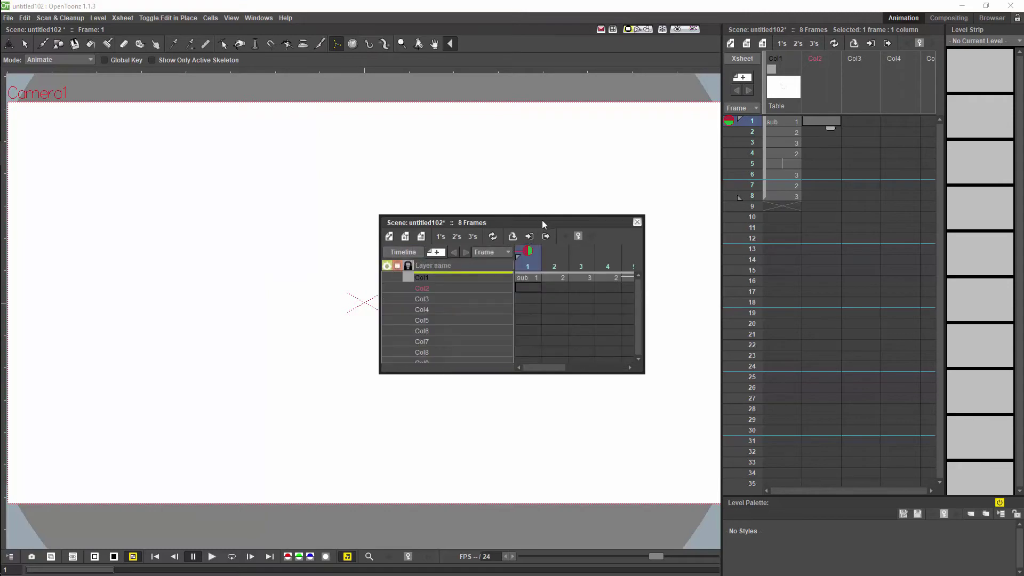
drag(544, 223, 557, 308)
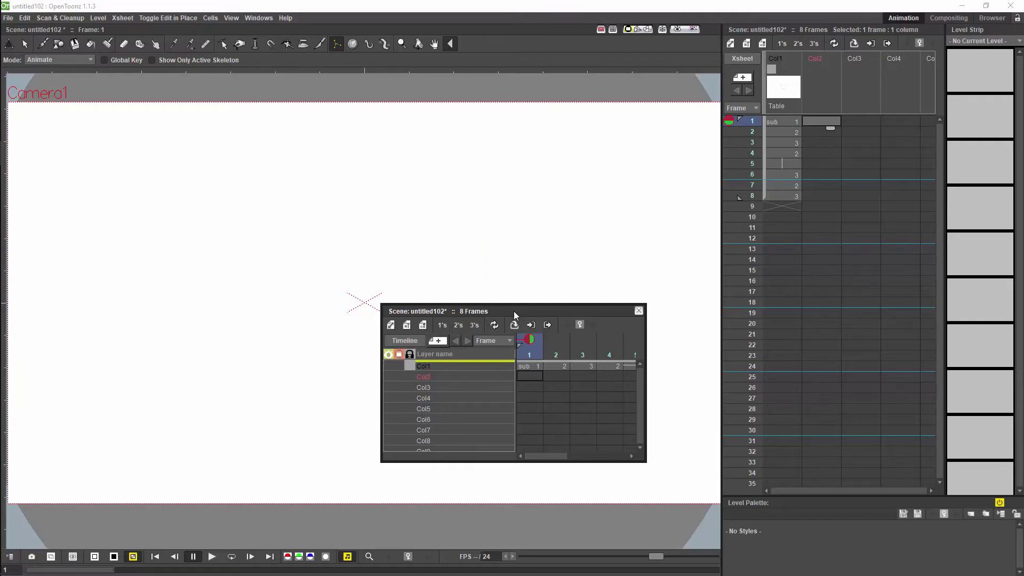
drag(514, 311, 461, 470)
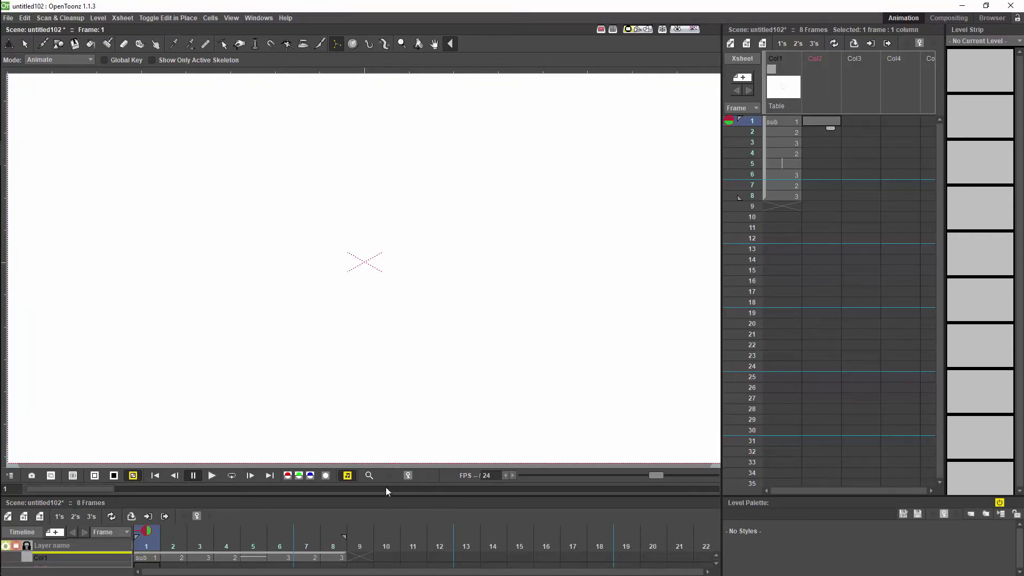
Step: Enlarge the timeline to show Col1–Col11, then zoom and pan the viewer to the camera
drag(389, 492, 396, 392)
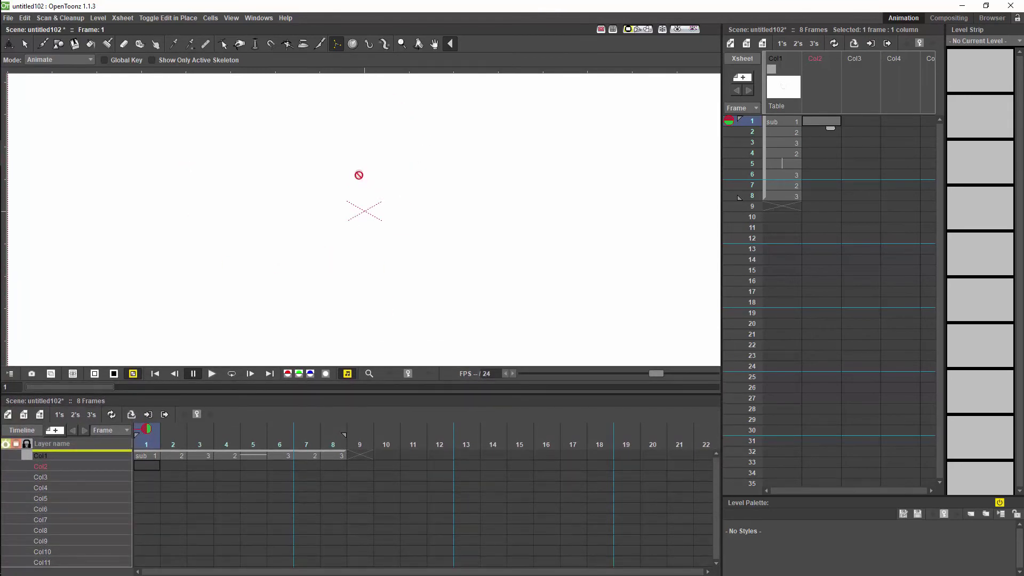
scroll(365, 179, up, 1)
scroll(365, 179, up, 2)
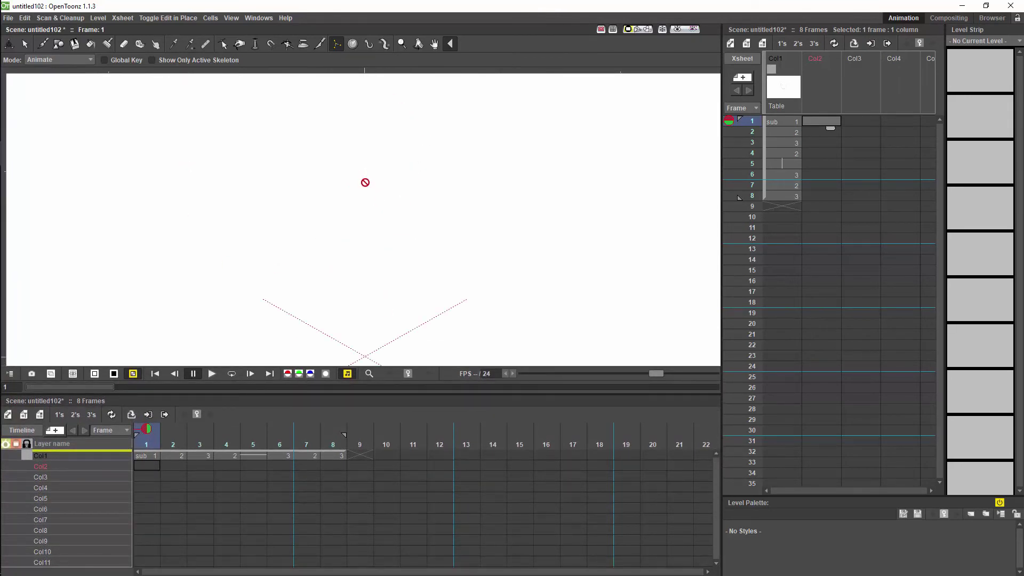
scroll(365, 180, down, 4)
scroll(365, 182, up, 3)
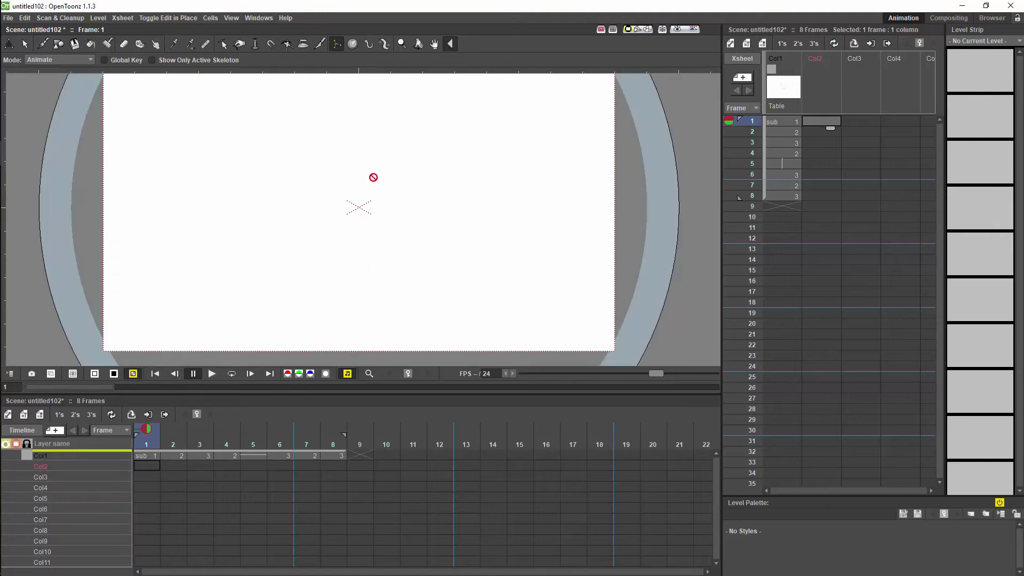
key(space)
drag(376, 182, 375, 205)
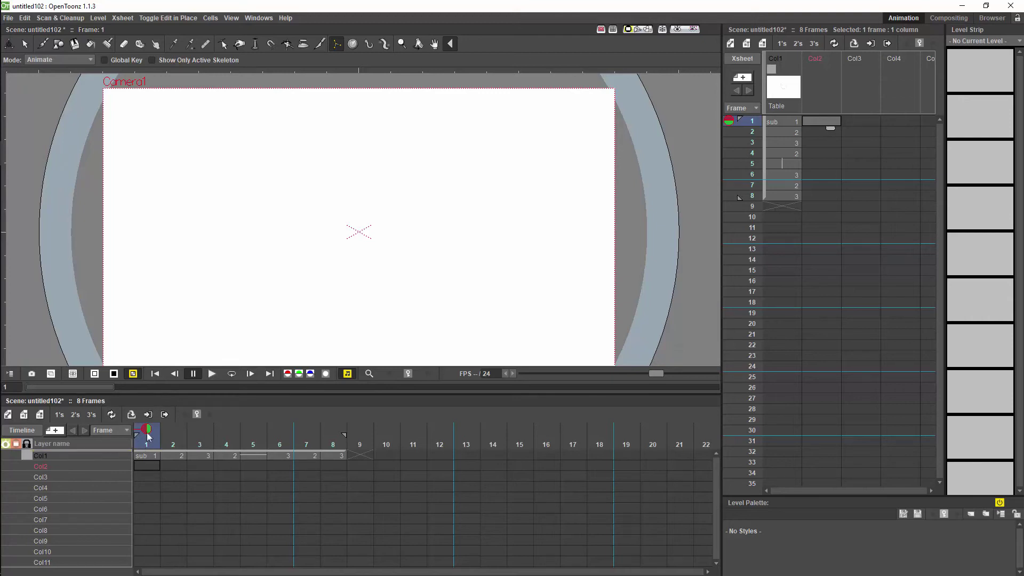
Step: Scrub the sub layer's frames and show the face column in the viewer again
drag(149, 433, 226, 431)
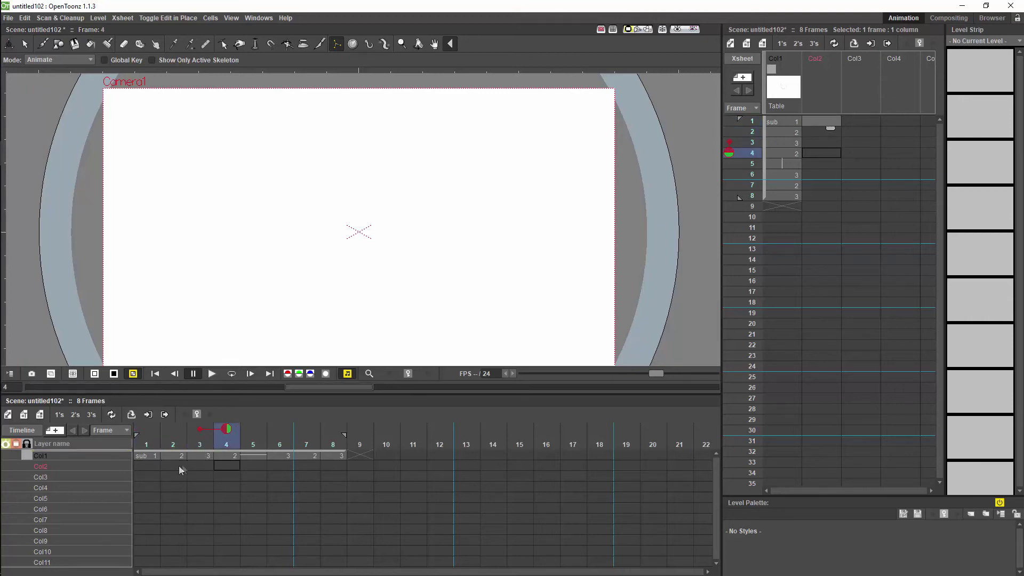
click(149, 456)
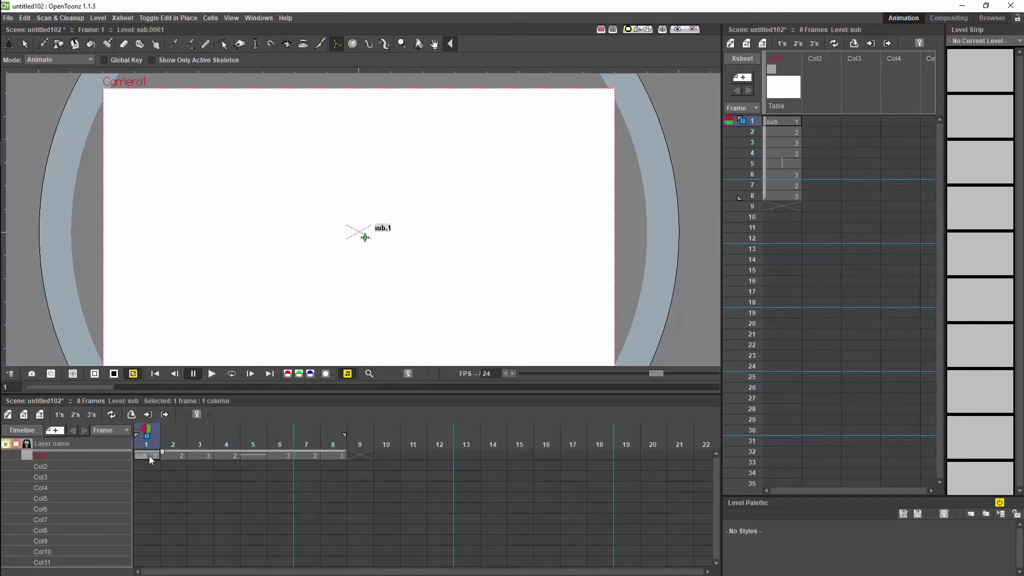
click(170, 460)
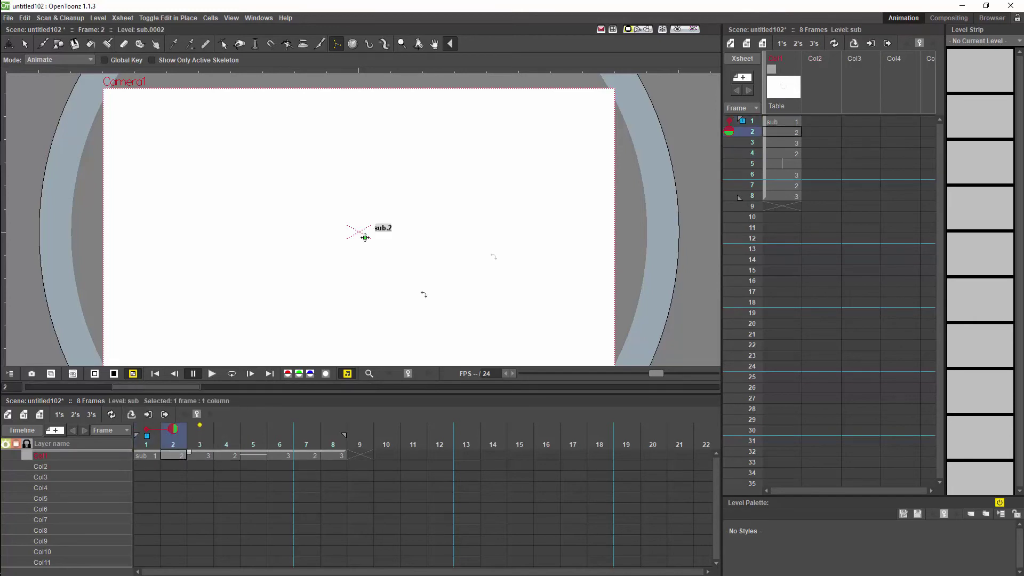
click(771, 69)
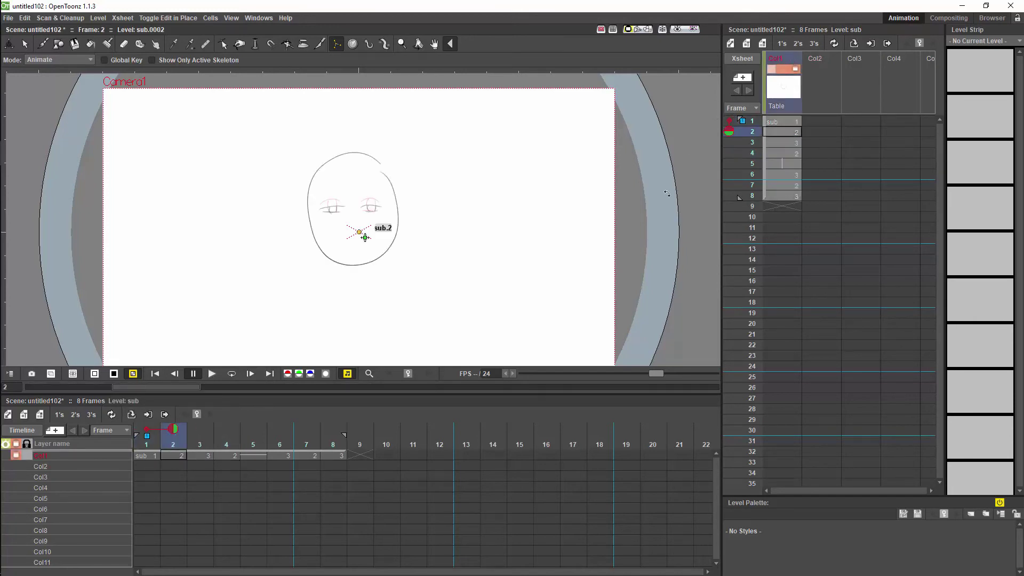
Step: Set the sub layer's frame 2 to drawing 3, then move to frame 5
text(3)
key(Return)
key(ctrl+z)
key(ctrl+y)
click(255, 456)
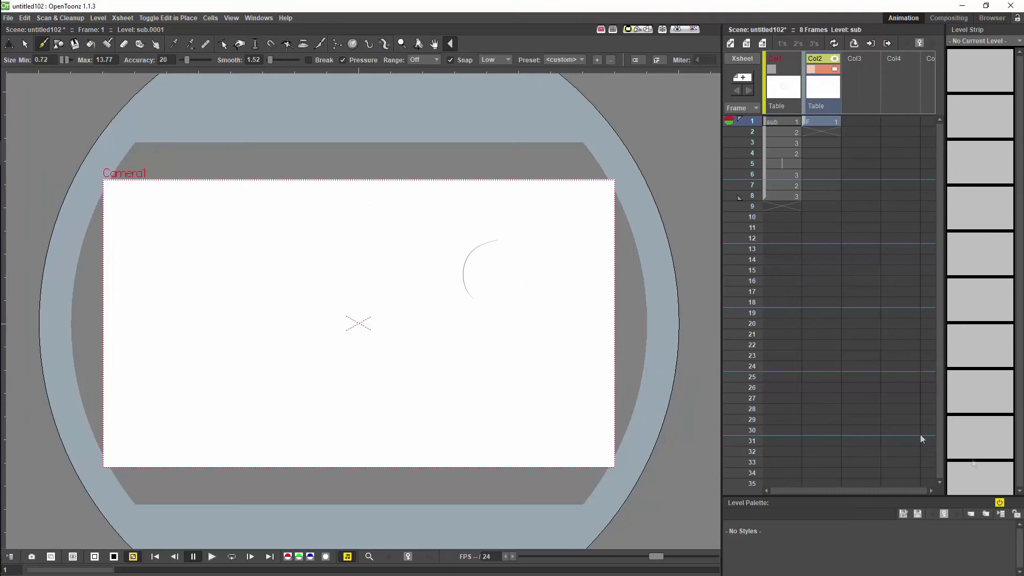
Step: Draw a second arc in the F drawing at frame 1 and open color_1 in the Style Editor
click(821, 122)
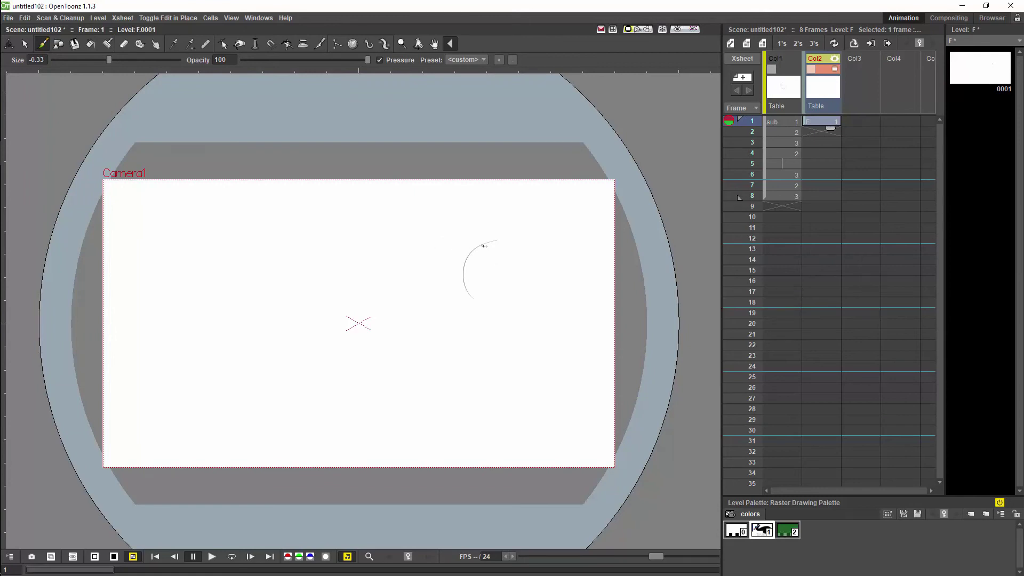
mouse_move(502, 239)
mouse_down()
mouse_move(472, 248)
mouse_move(455, 274)
mouse_up()
click(760, 532)
double_click(761, 532)
Step: Move the Style Editor left of the drawing and widen it so all sections show
right_click(761, 532)
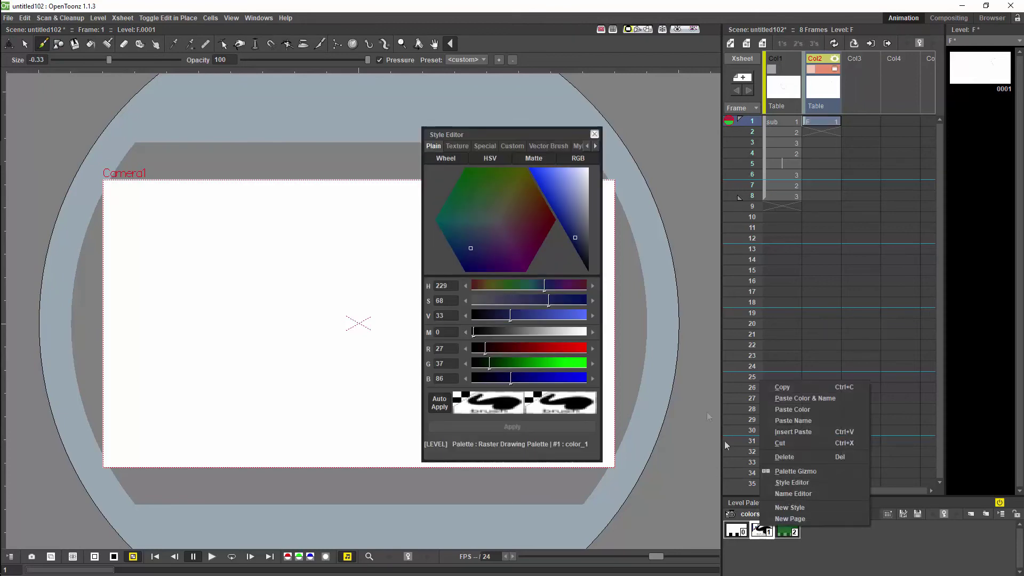
click(561, 130)
drag(562, 134, 248, 144)
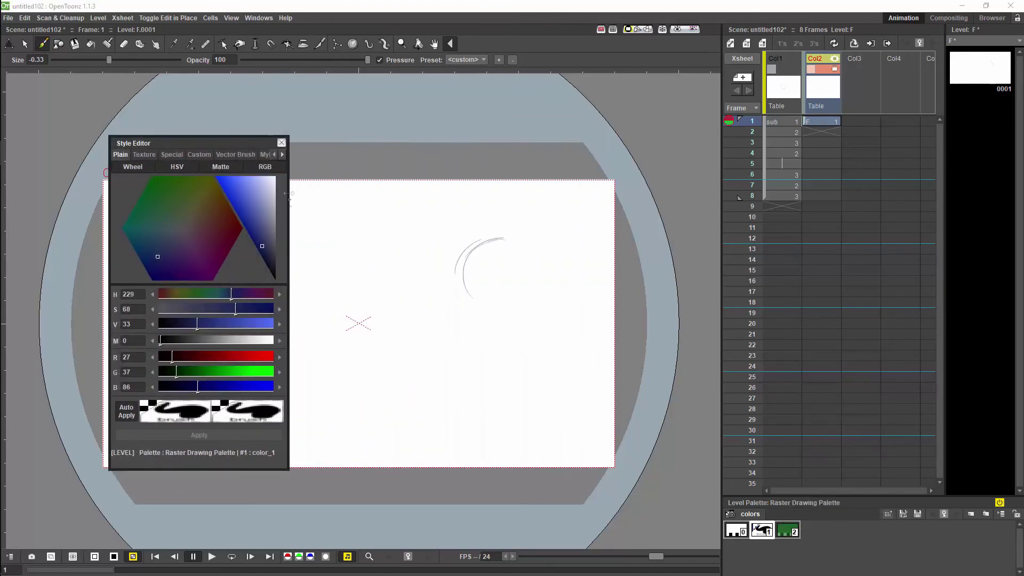
drag(289, 194, 351, 194)
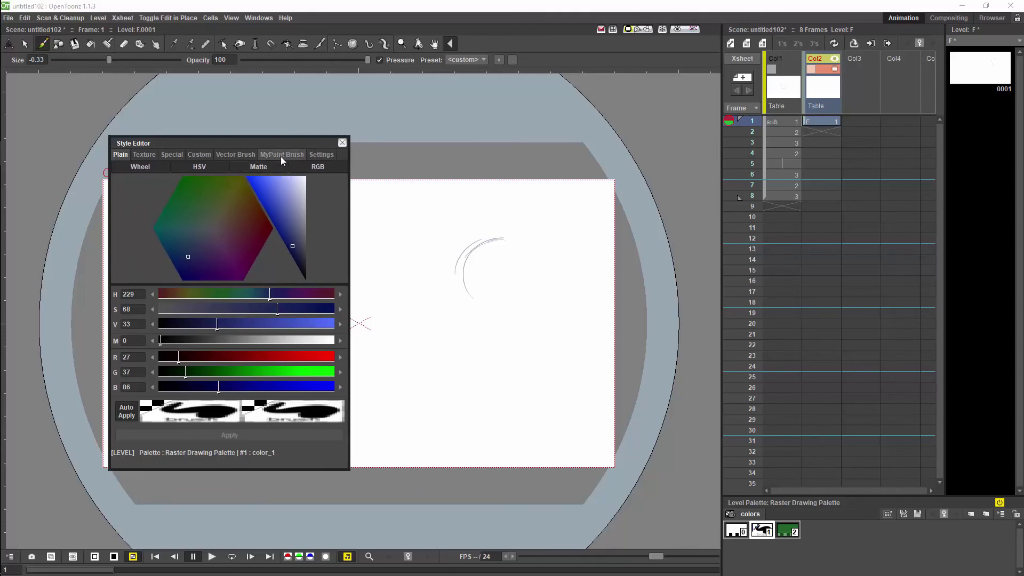
click(284, 160)
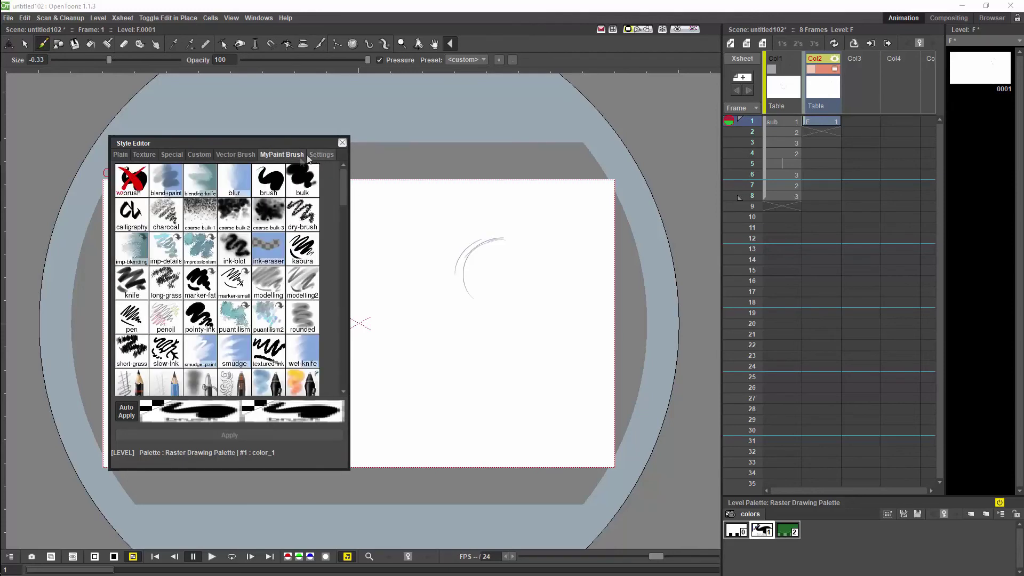
click(321, 155)
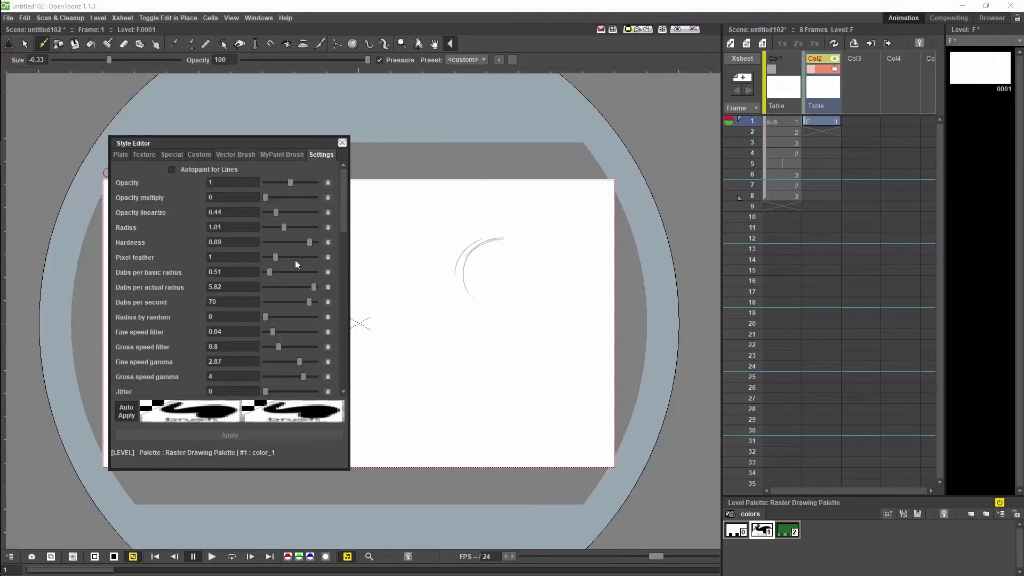
click(282, 155)
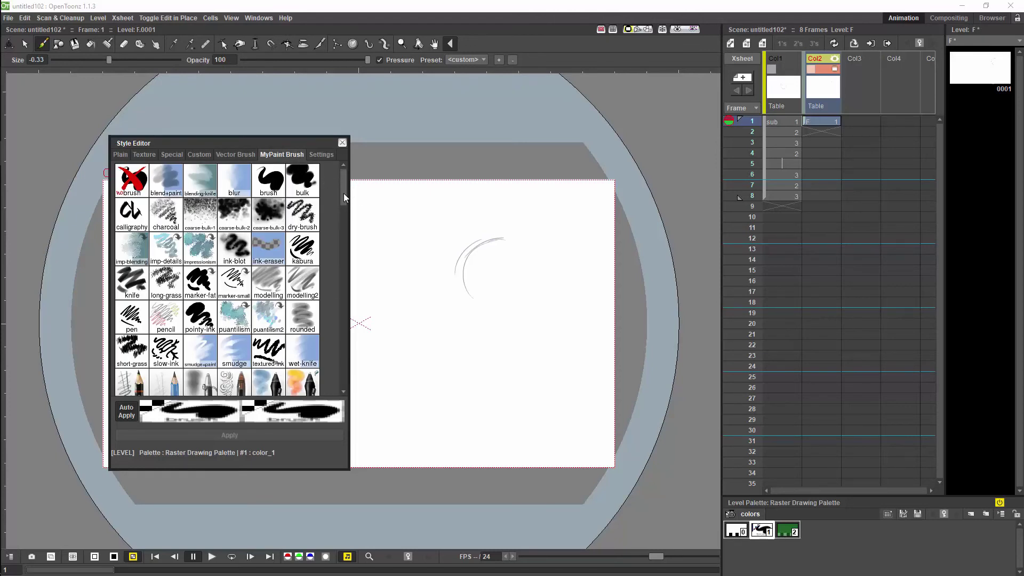
mouse_move(344, 194)
mouse_down()
mouse_move(345, 376)
mouse_move(356, 396)
mouse_move(356, 195)
mouse_up()
Step: With the MyPaint 'brush' preset, paint a curve beside the arc, a rough circle and two left arcs
click(276, 186)
drag(502, 256, 494, 318)
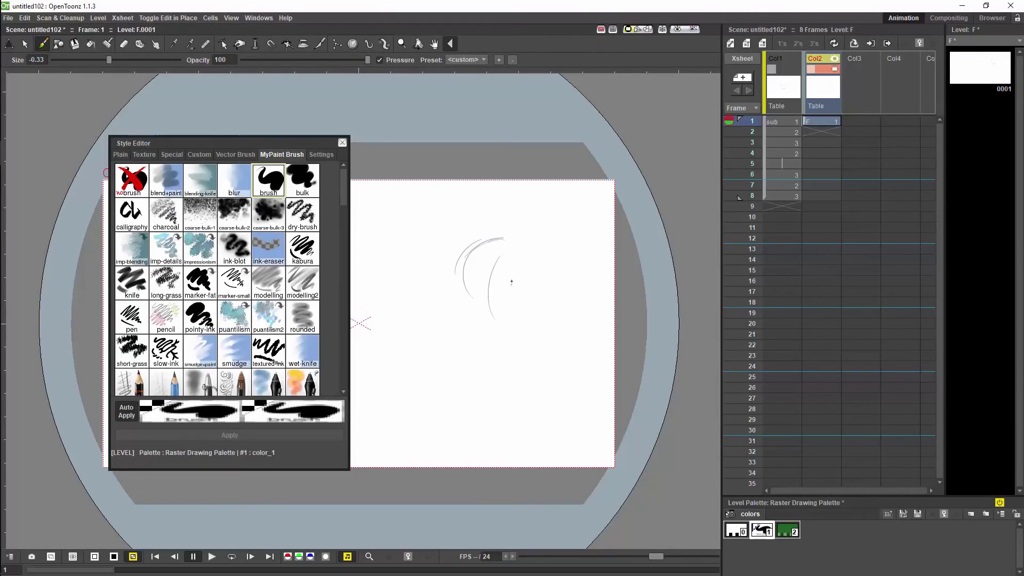
mouse_move(526, 266)
mouse_down()
mouse_move(511, 292)
mouse_move(510, 266)
mouse_move(522, 312)
mouse_move(530, 272)
mouse_up()
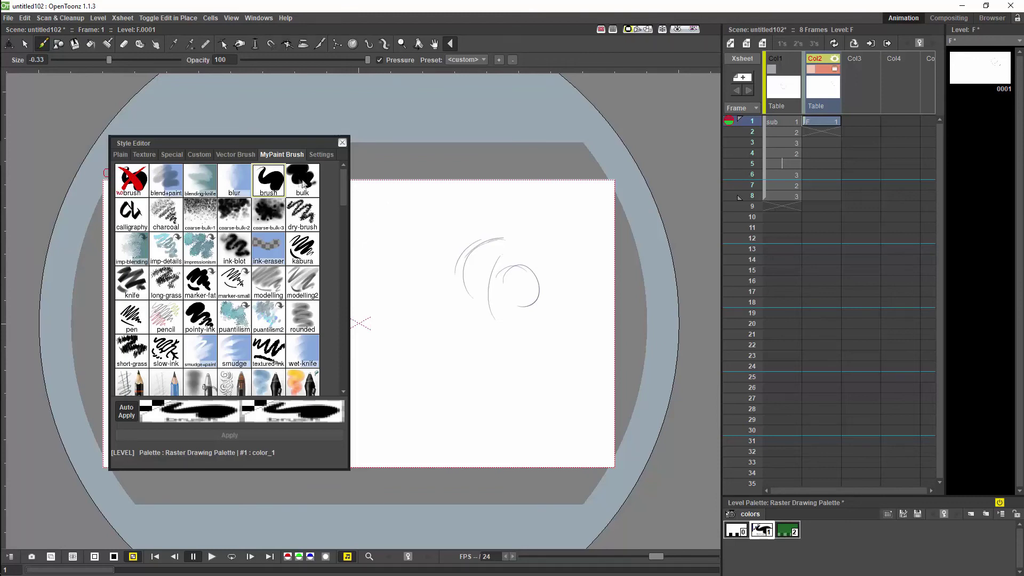
drag(413, 287, 406, 321)
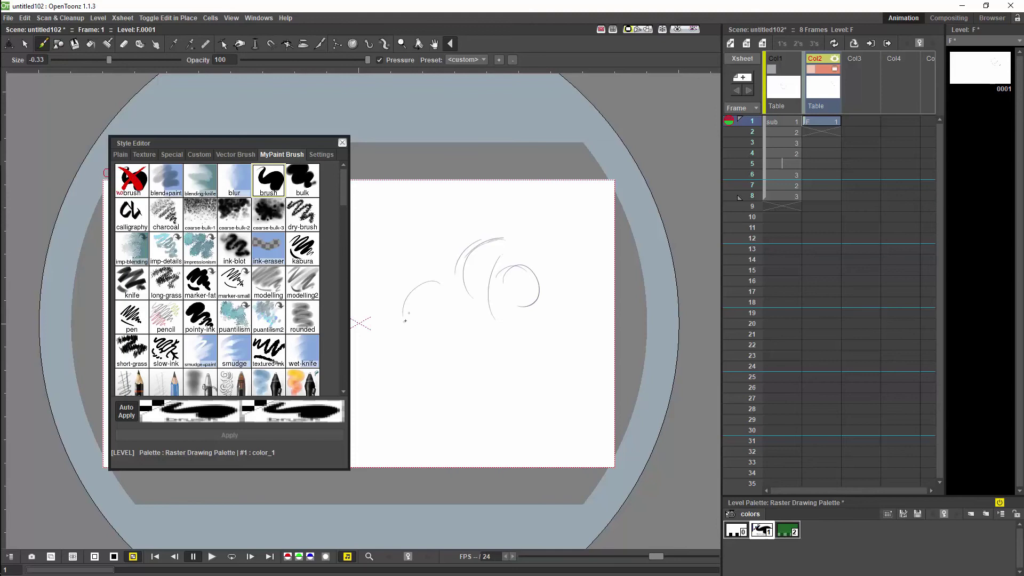
drag(419, 279, 403, 311)
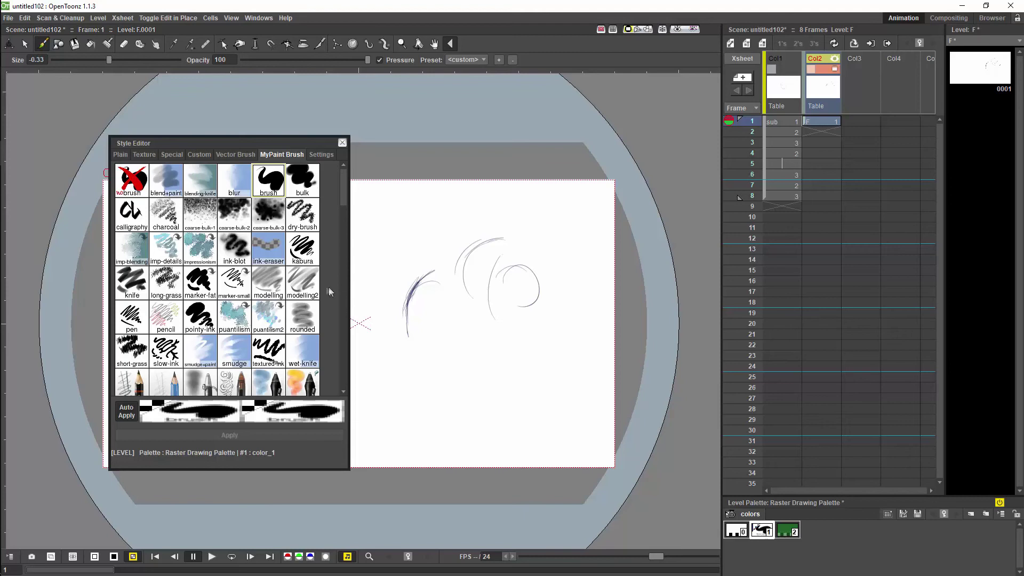
Step: Paint a grainy diagonal stroke with coarse-bulk-1 and a zigzag with dry-brush
click(207, 218)
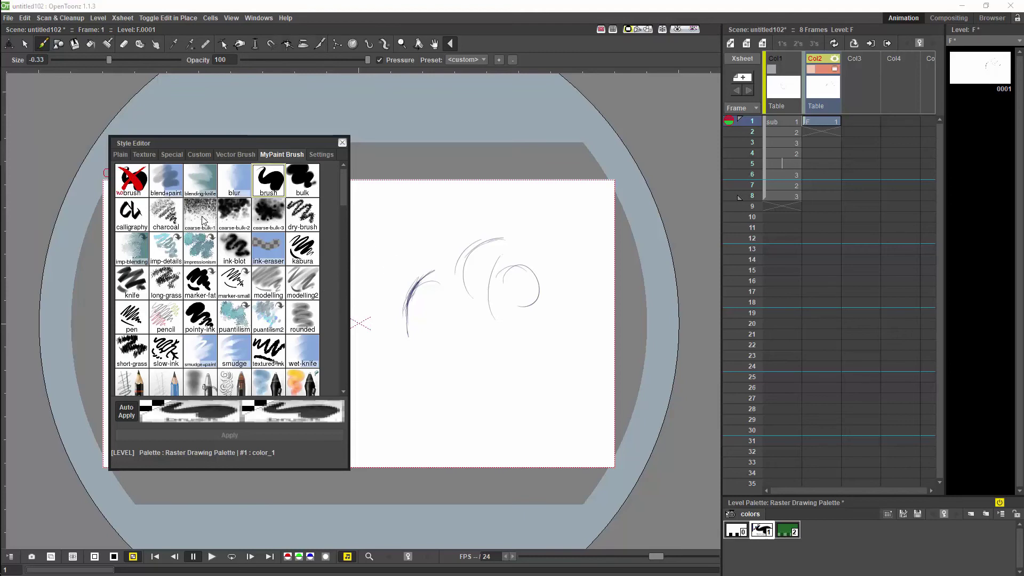
drag(411, 382, 485, 323)
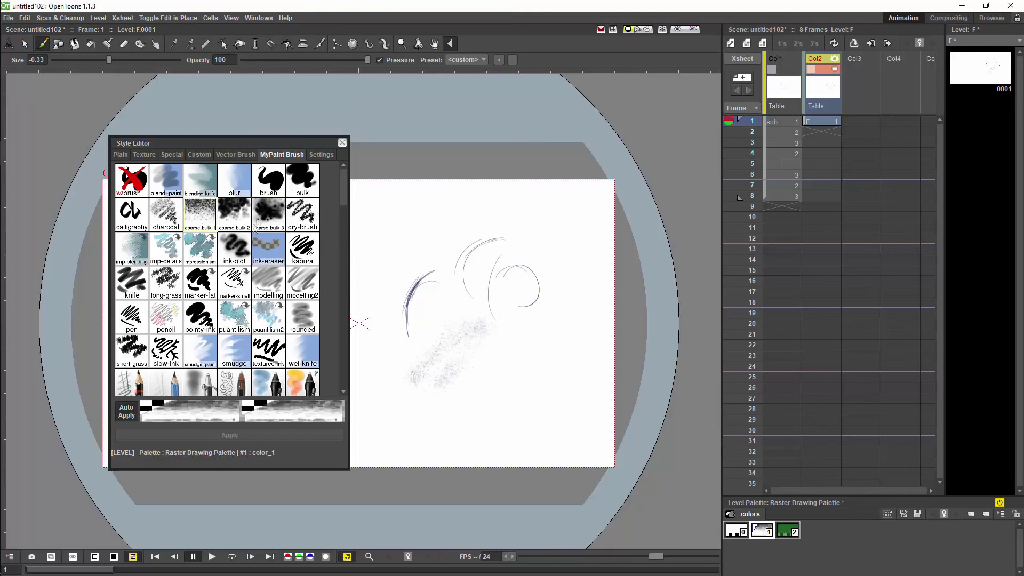
click(298, 219)
mouse_move(474, 301)
mouse_down()
mouse_move(471, 334)
mouse_move(474, 356)
mouse_up()
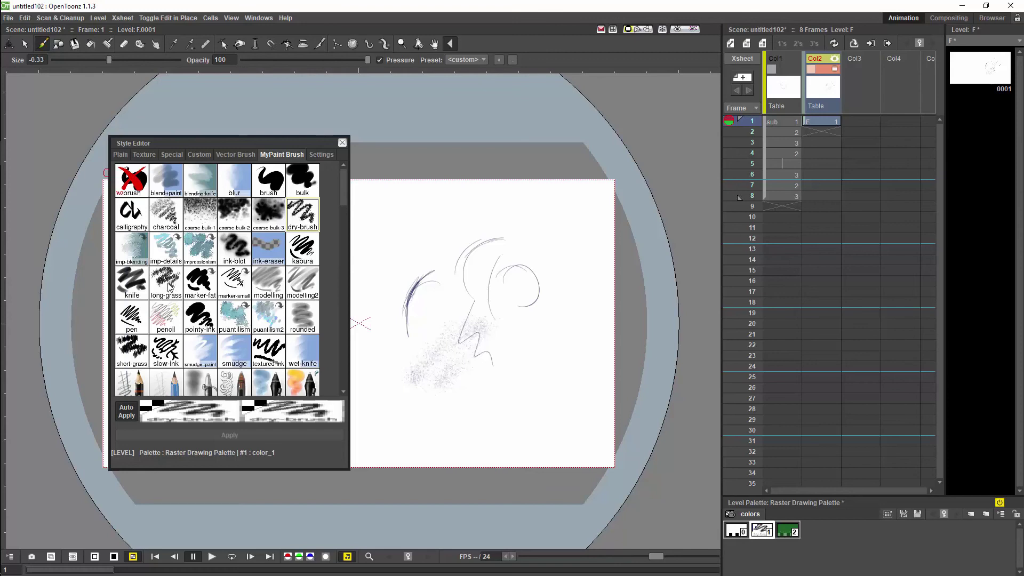
Step: Hatch grass strokes on the left of the arcs with the long-grass brush
click(169, 287)
drag(420, 221, 411, 280)
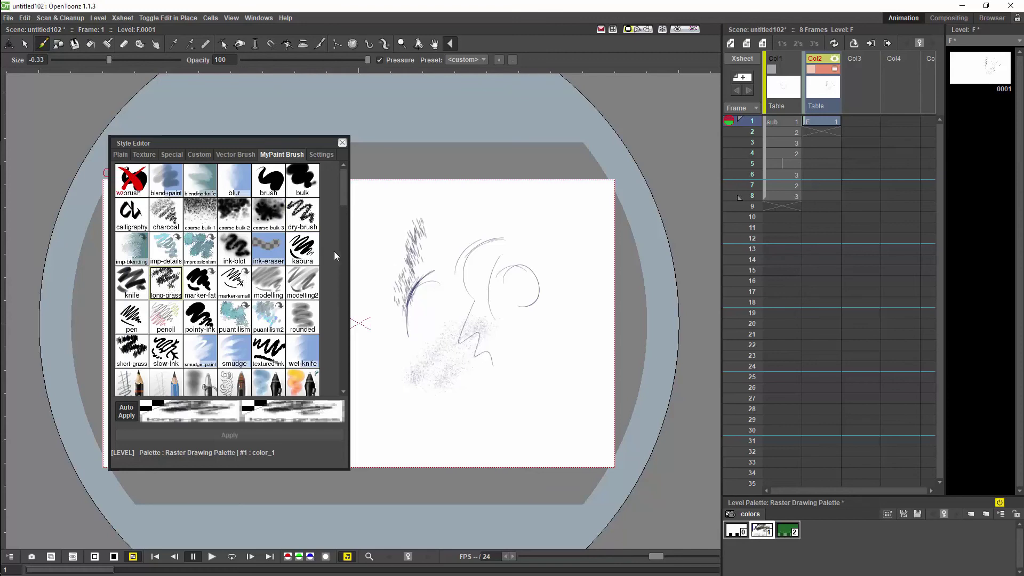
drag(382, 233, 386, 279)
drag(391, 225, 404, 235)
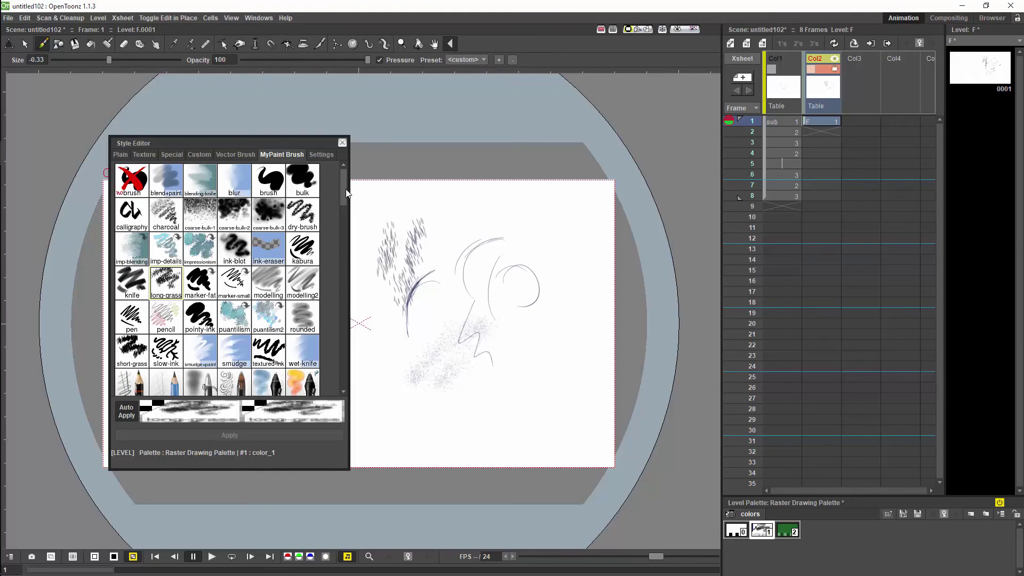
drag(348, 195, 347, 233)
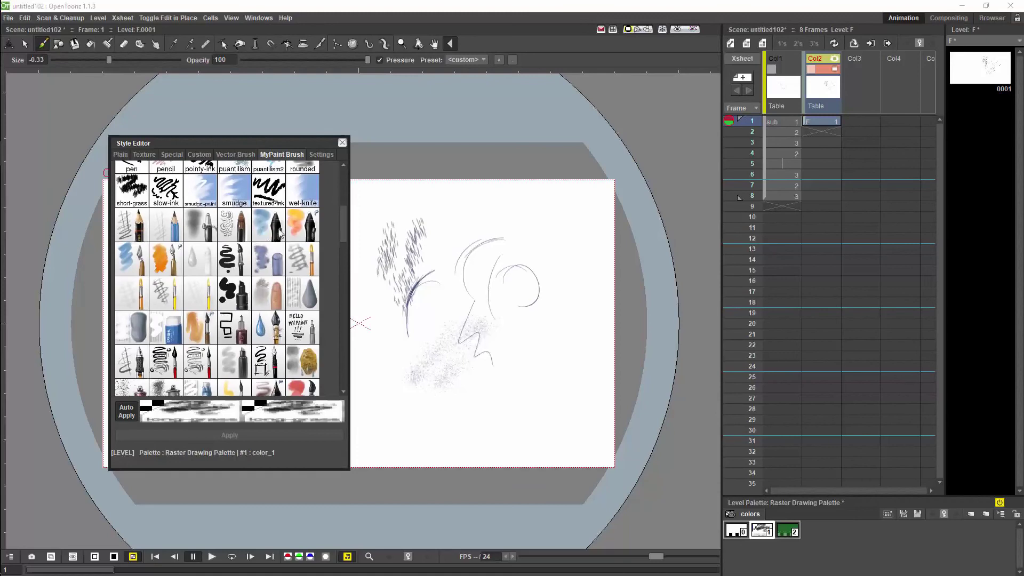
Step: Paint a soft blue smear with the smudge brush, then add marks with the drop-shaped brush
click(200, 224)
mouse_move(469, 251)
mouse_down()
mouse_move(464, 299)
mouse_move(498, 344)
mouse_move(485, 333)
mouse_move(493, 306)
mouse_move(522, 352)
mouse_move(506, 346)
mouse_move(538, 326)
mouse_move(481, 318)
mouse_up()
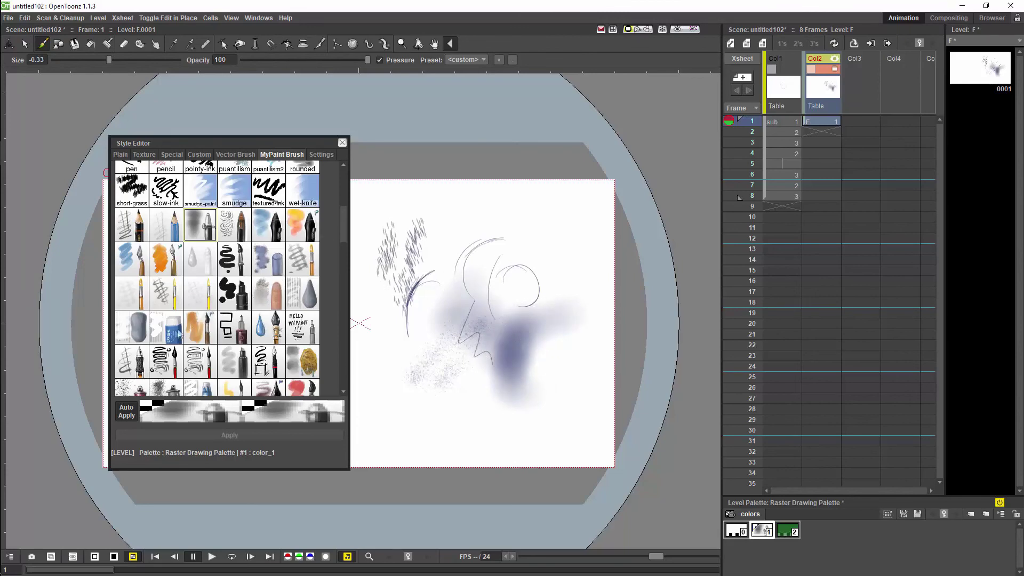
click(309, 301)
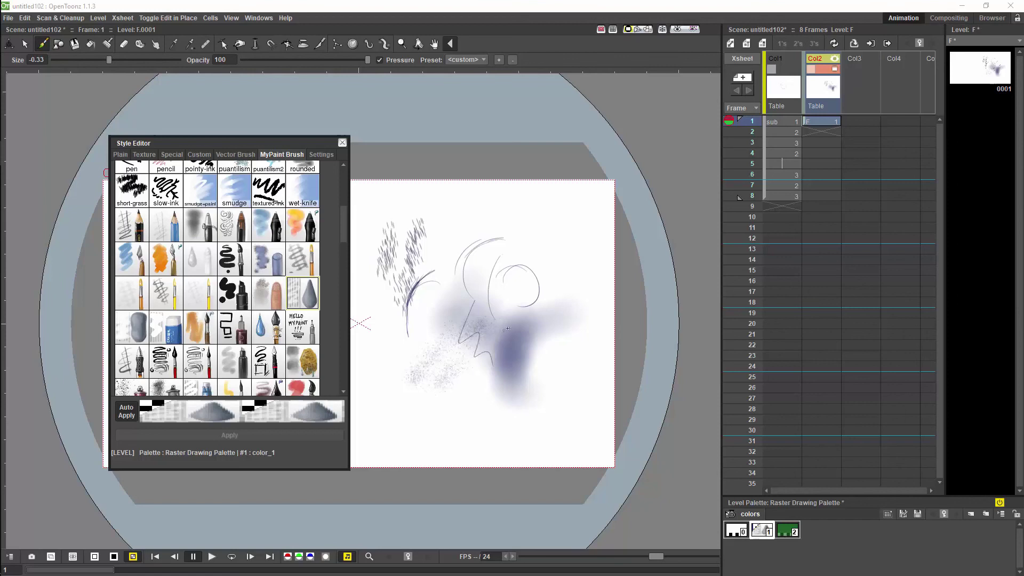
mouse_move(507, 328)
mouse_down()
mouse_move(528, 348)
mouse_move(516, 381)
mouse_up()
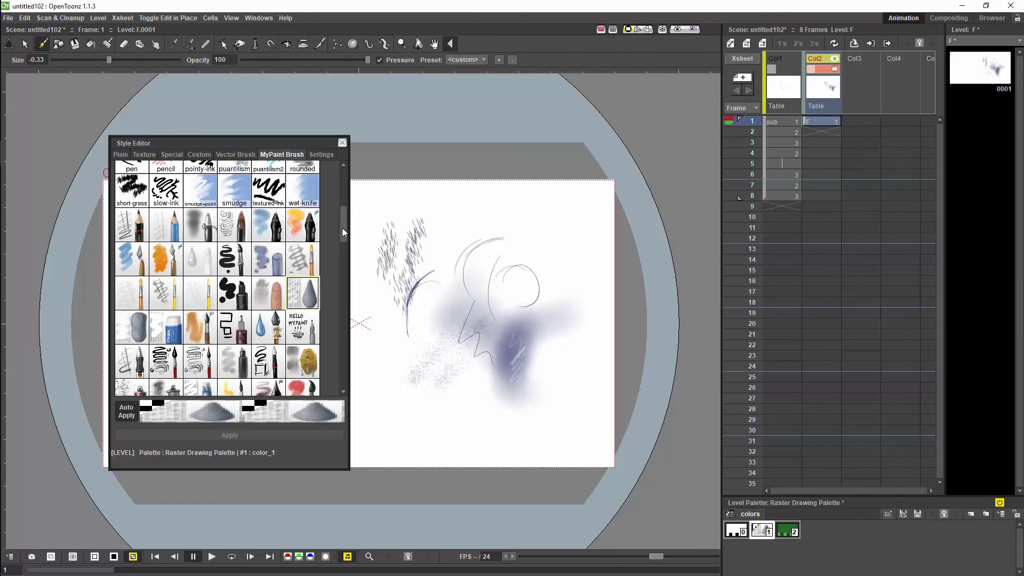
drag(343, 232, 357, 390)
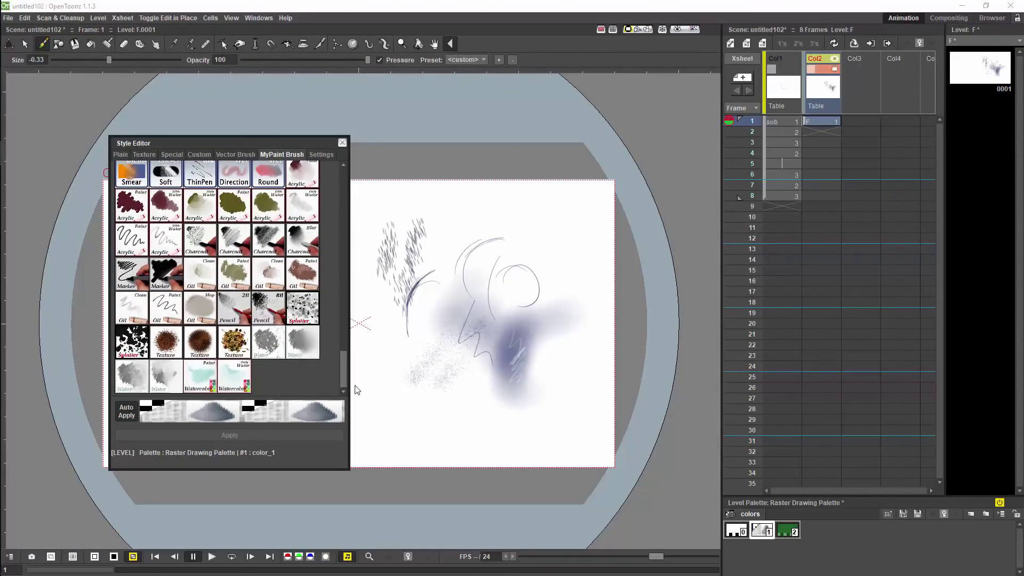
mouse_move(357, 379)
mouse_down()
mouse_move(358, 326)
mouse_move(360, 369)
mouse_move(360, 356)
mouse_up()
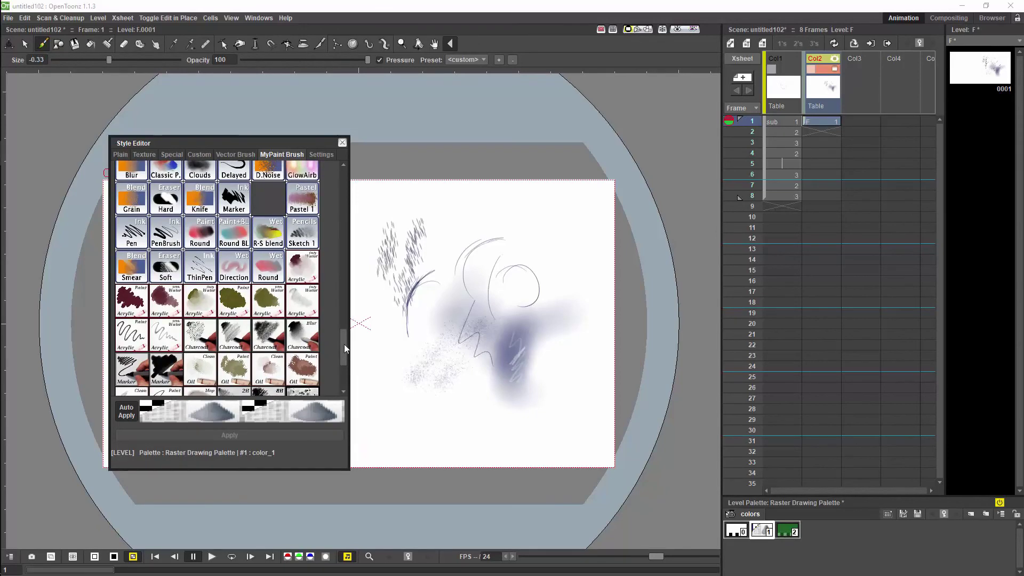
drag(342, 348, 341, 347)
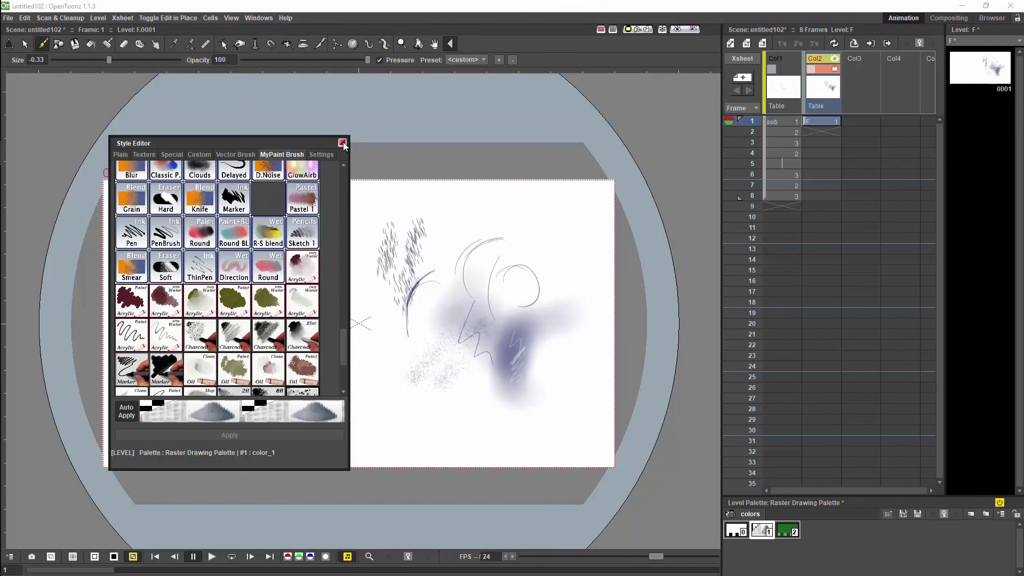